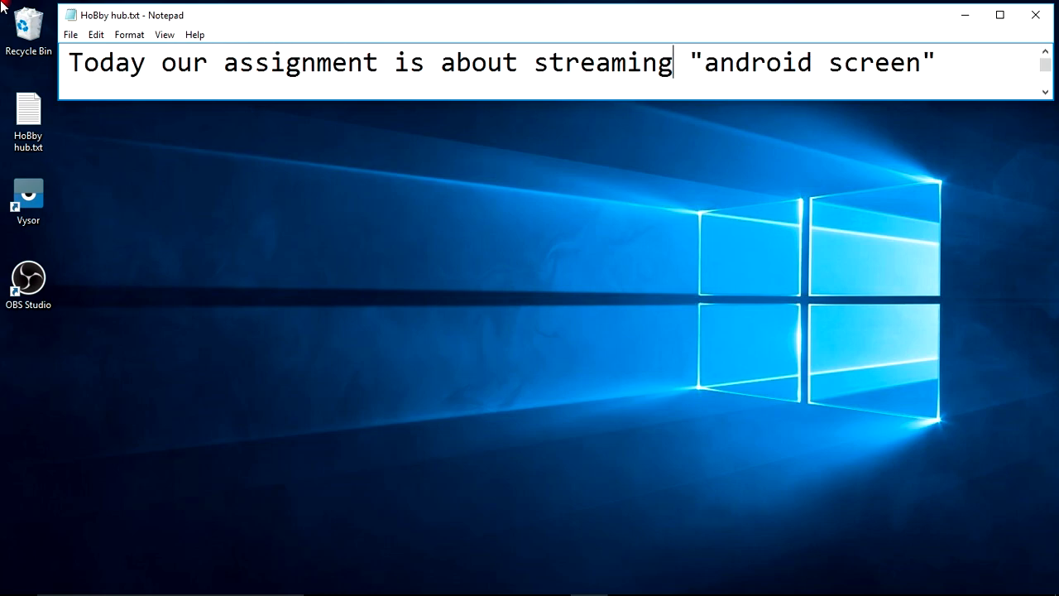
Write "The best online streaming freeware is OBS Studio" on a new line of the notes.
{"action": "key", "text": "Return"}
{"action": "type", "text": "The be"}
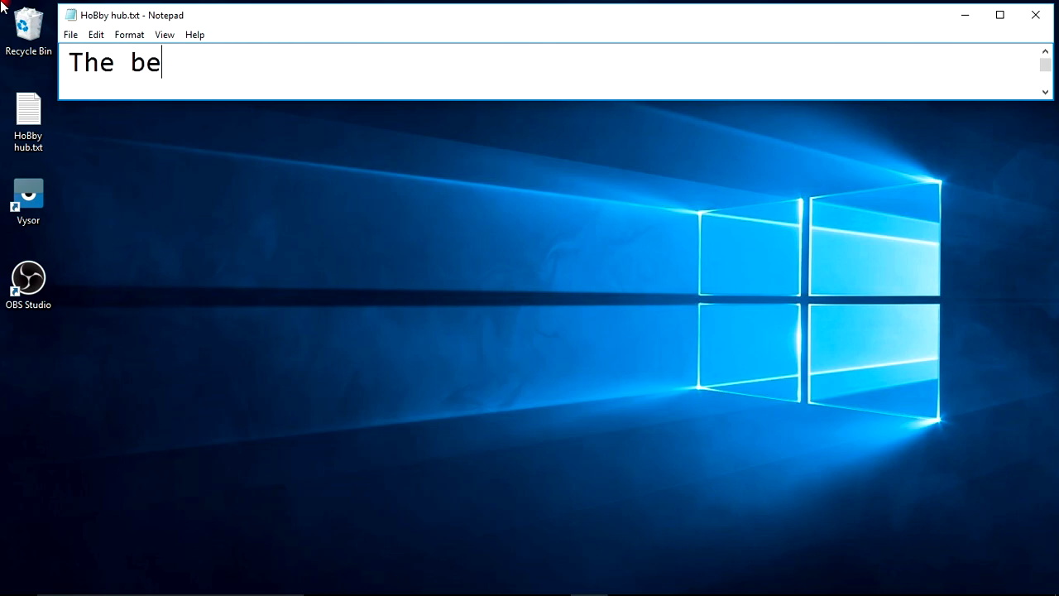
{"action": "type", "text": "st online streamin"}
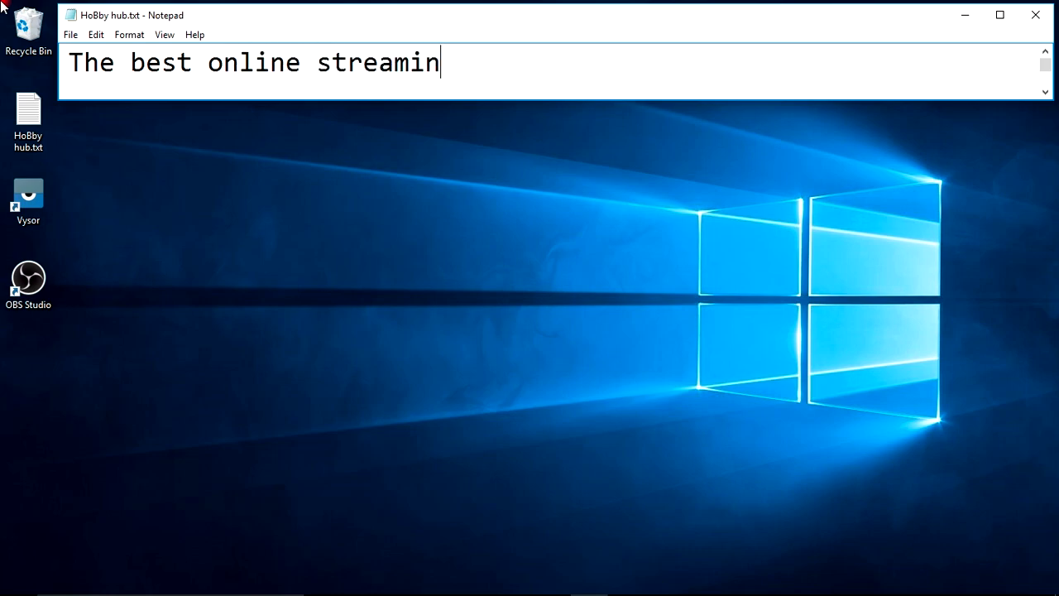
{"action": "type", "text": "g freeware is OBS Studio"}
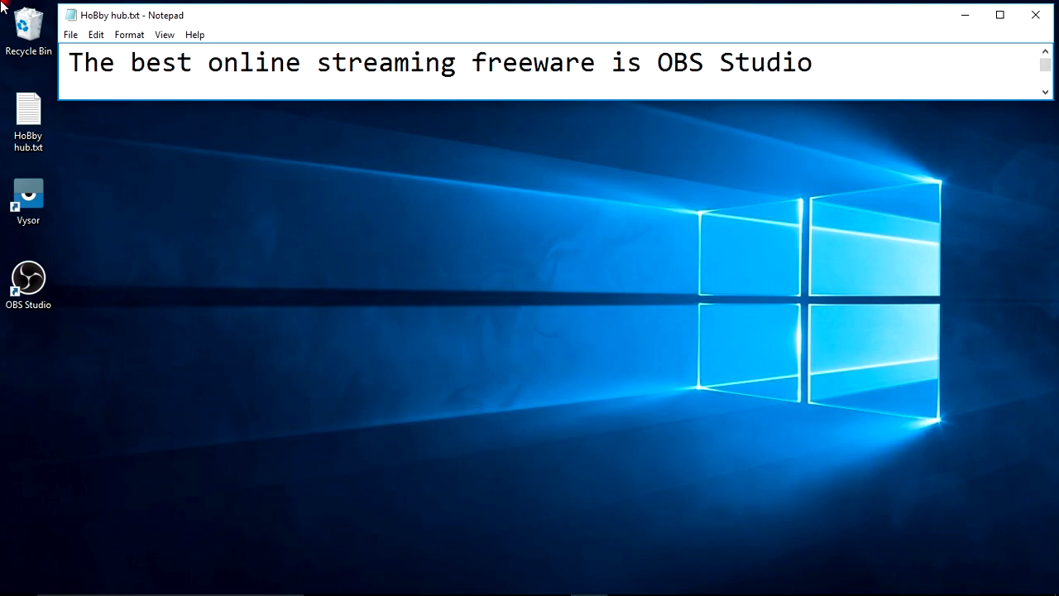
Start a fresh line and write "we use vysor pro to mirror our mobile screen and OBS studio to stream it online".
{"action": "key", "text": "ctrl+a"}
{"action": "key", "text": "BackSpace"}
{"action": "type", "text": "we "}
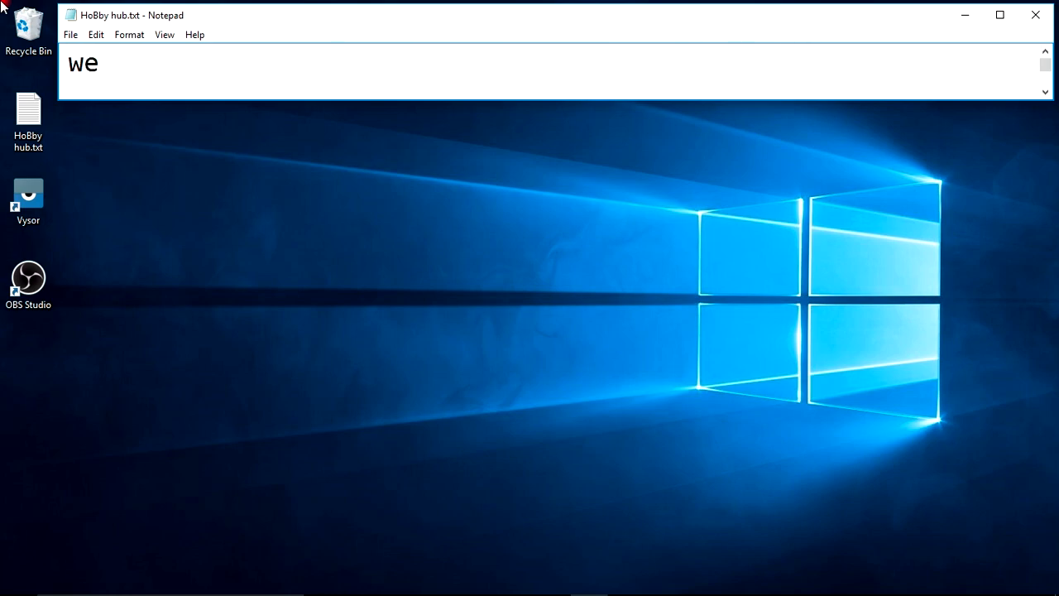
{"action": "type", "text": "use vys"}
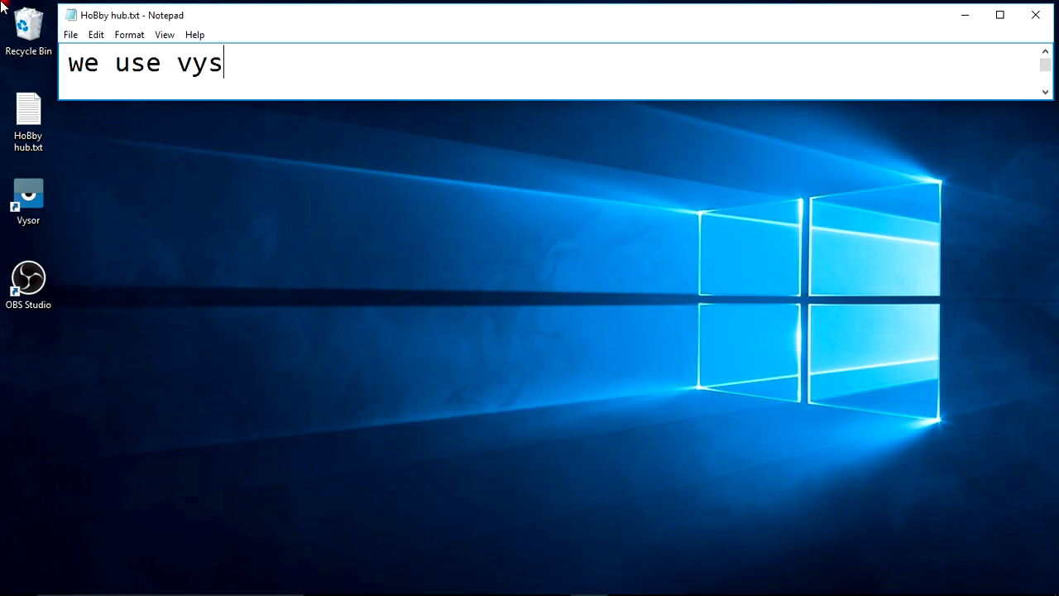
{"action": "type", "text": "or pro to mi"}
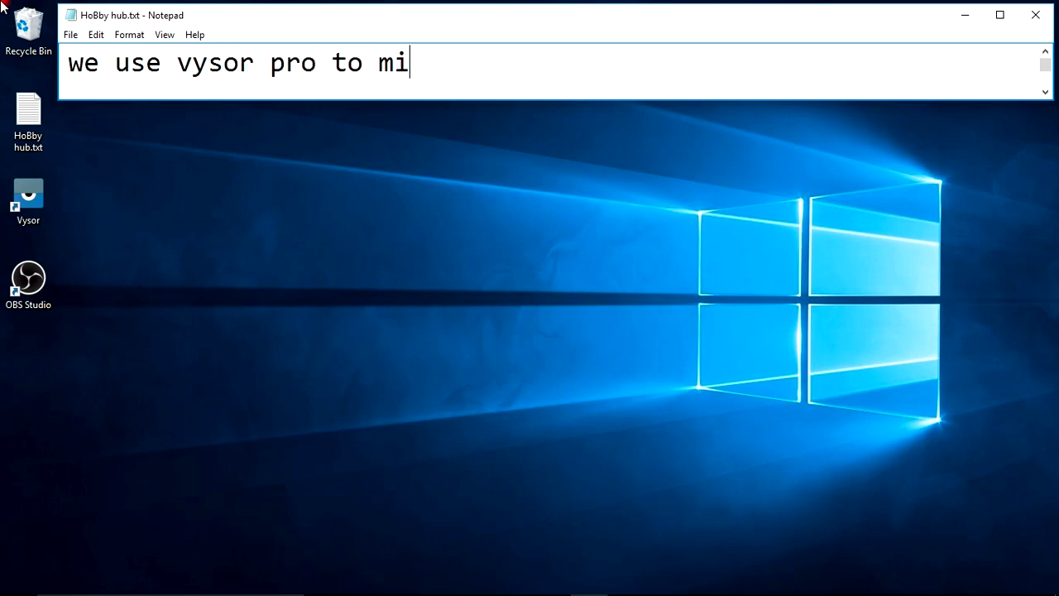
{"action": "type", "text": "rror our mobile"}
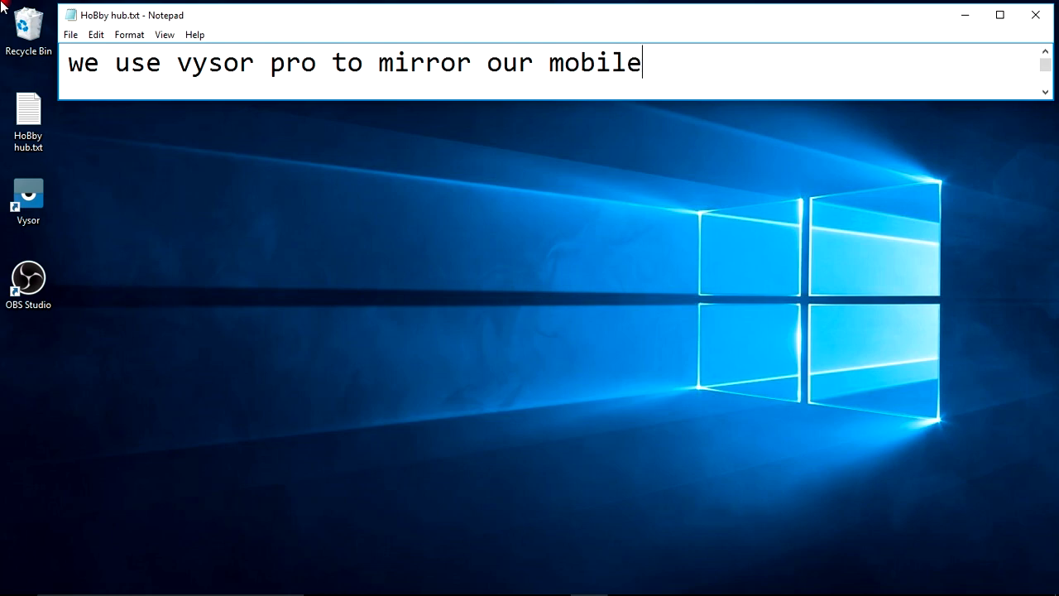
{"action": "type", "text": " screen and "}
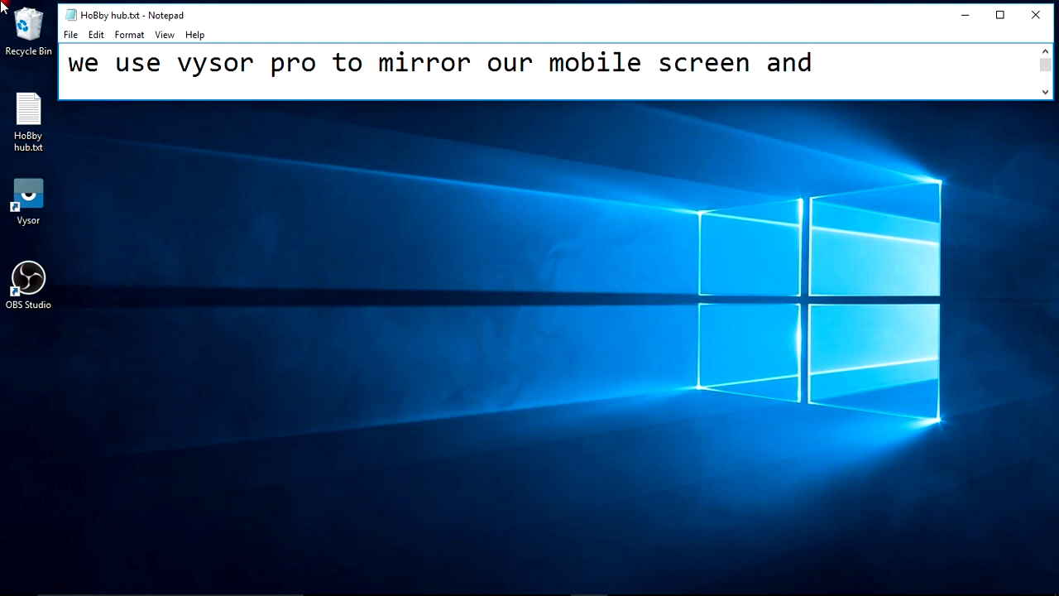
{"action": "type", "text": "OBS studio"}
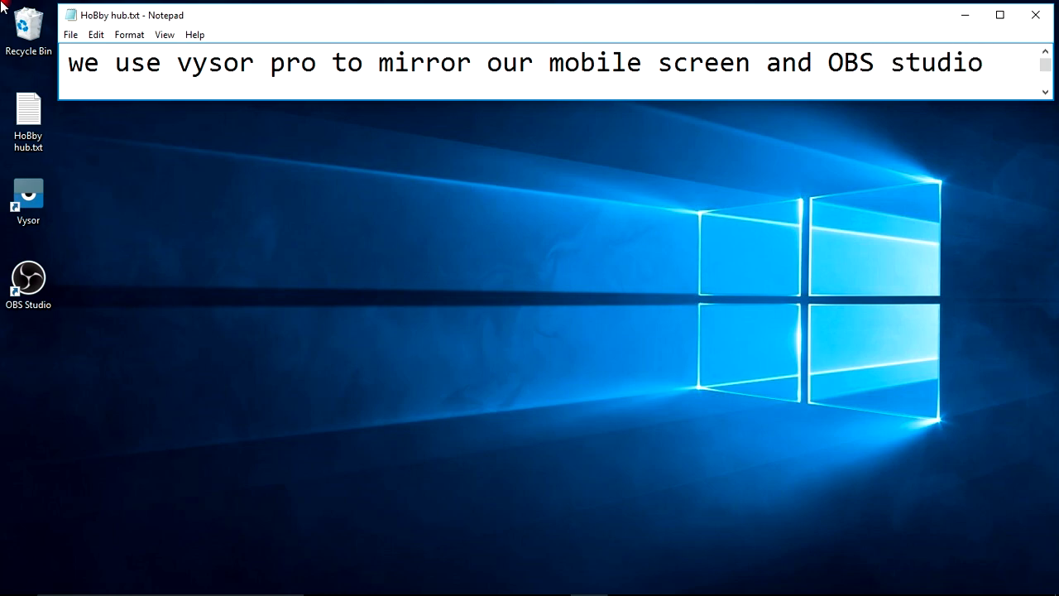
{"action": "type", "text": " to s"}
{"action": "type", "text": "tr"}
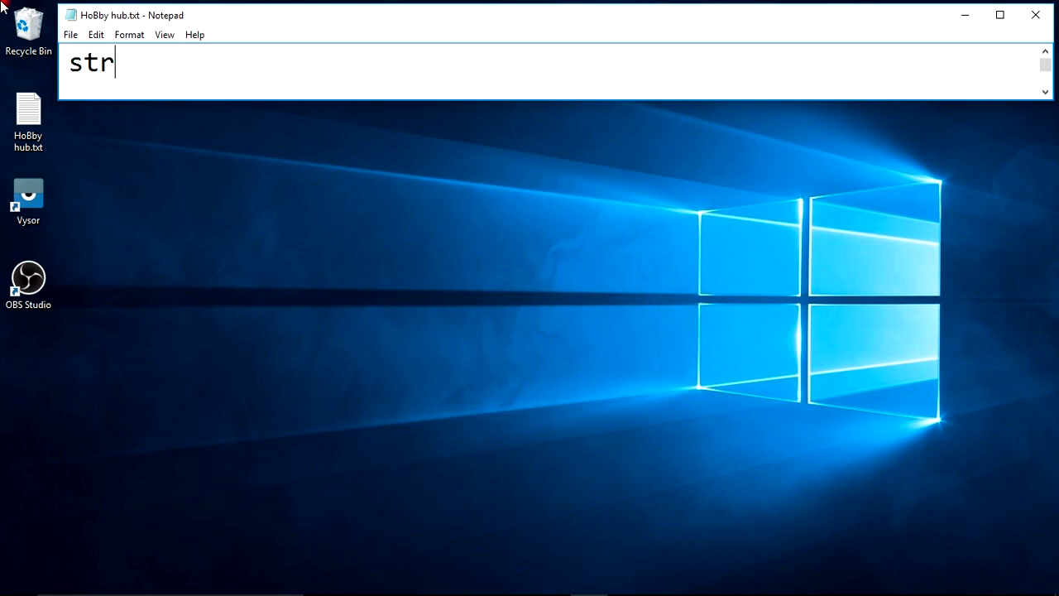
{"action": "type", "text": "eam it online"}
Write "in this case , obs studio may interrupt you" on a new line.
{"action": "key", "text": "Return"}
{"action": "type", "text": "in this case"}
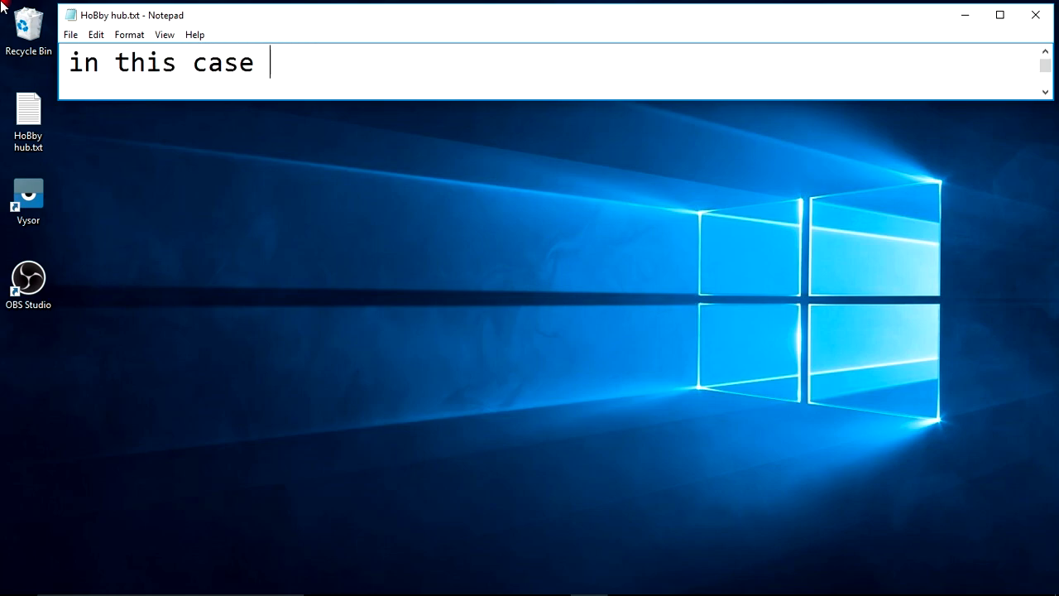
{"action": "type", "text": " , obs studio may"}
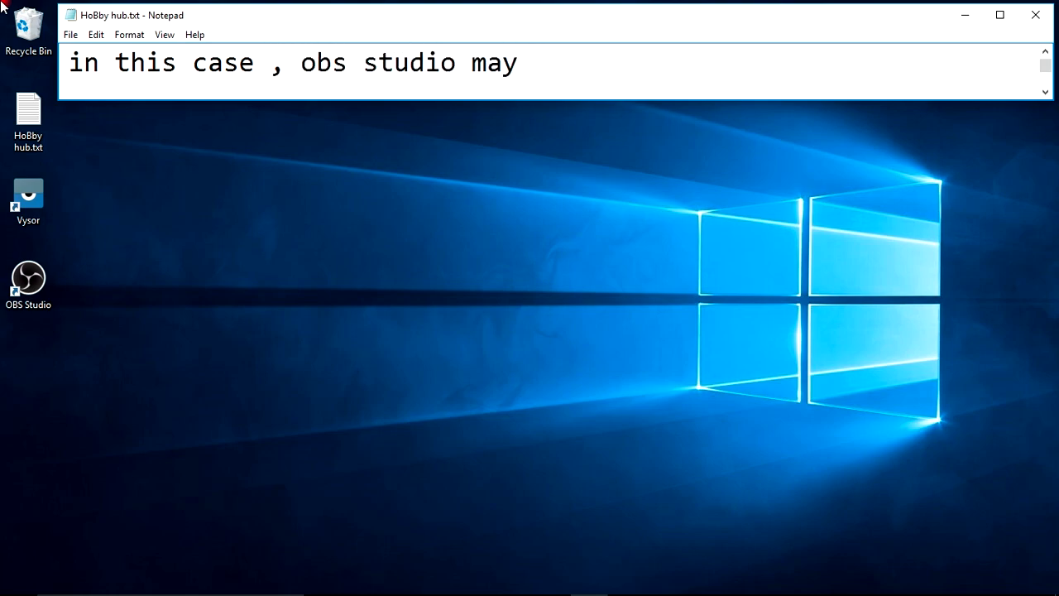
{"action": "type", "text": " interrupt your thought"}
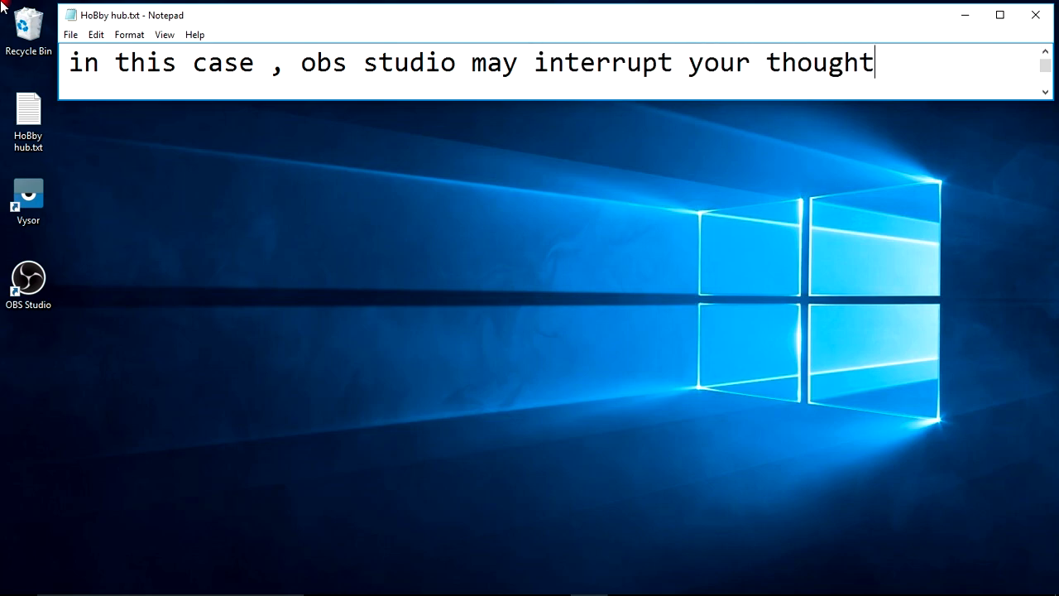
Start a fresh line and write "in some cases obs will show only blank screen".
{"action": "key", "text": "ctrl+a"}
{"action": "key", "text": "BackSpace"}
{"action": "type", "text": "in som"}
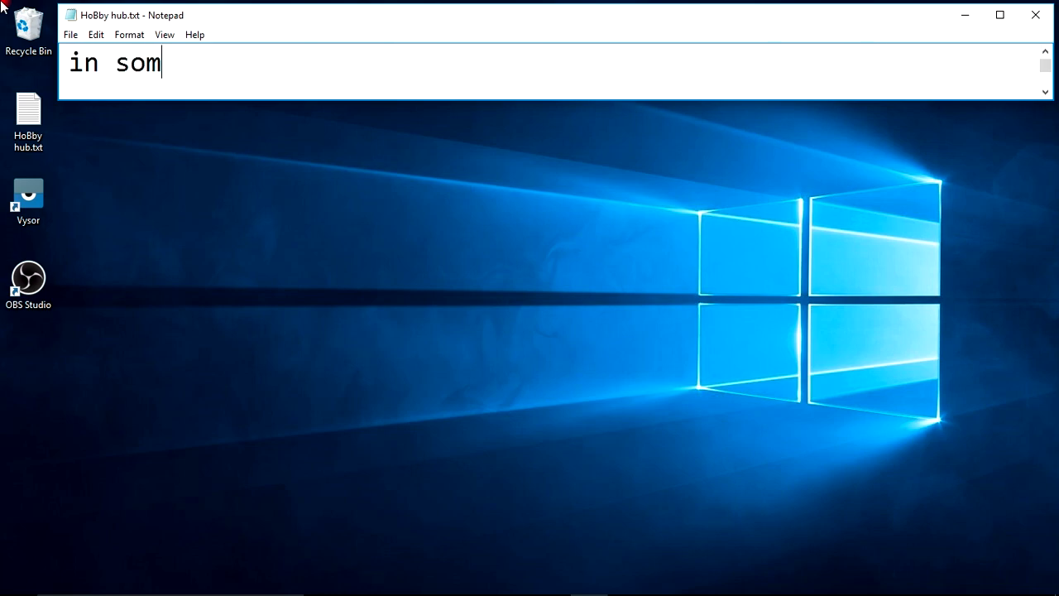
{"action": "type", "text": "e cases obs w"}
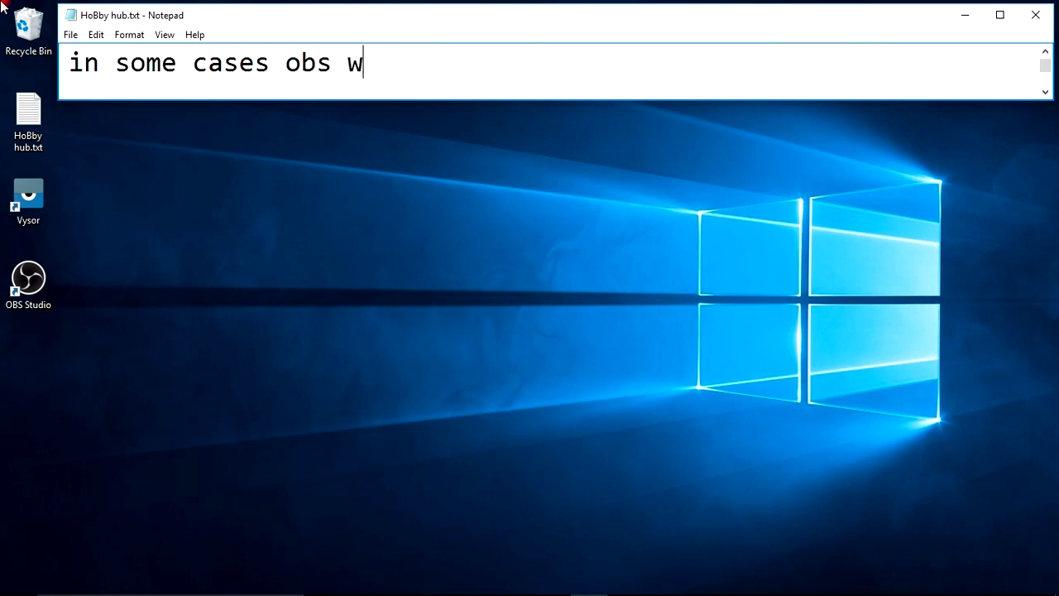
{"action": "type", "text": "ill show only"}
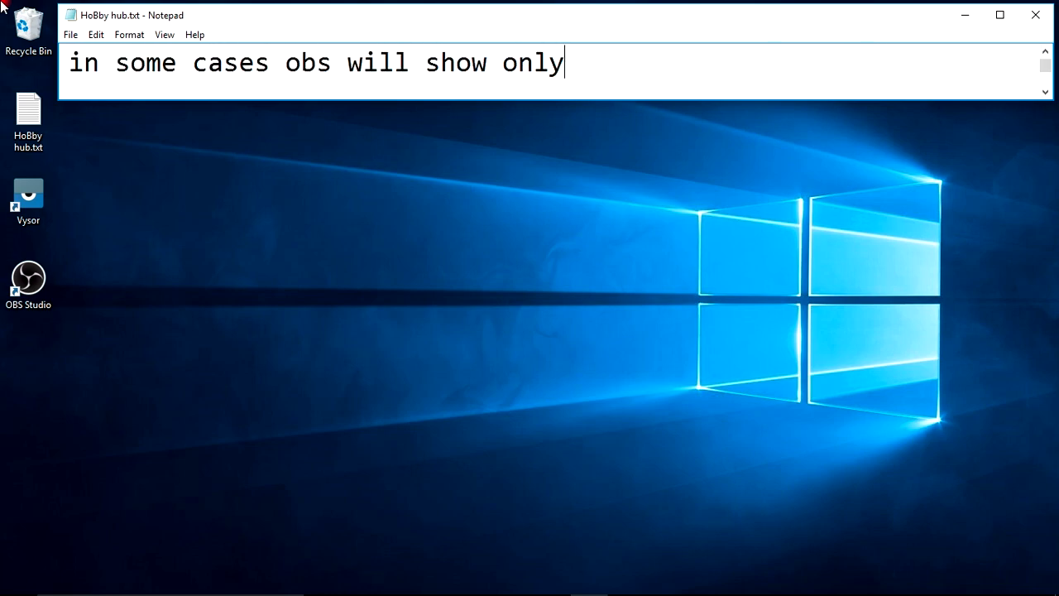
{"action": "type", "text": " blank screen"}
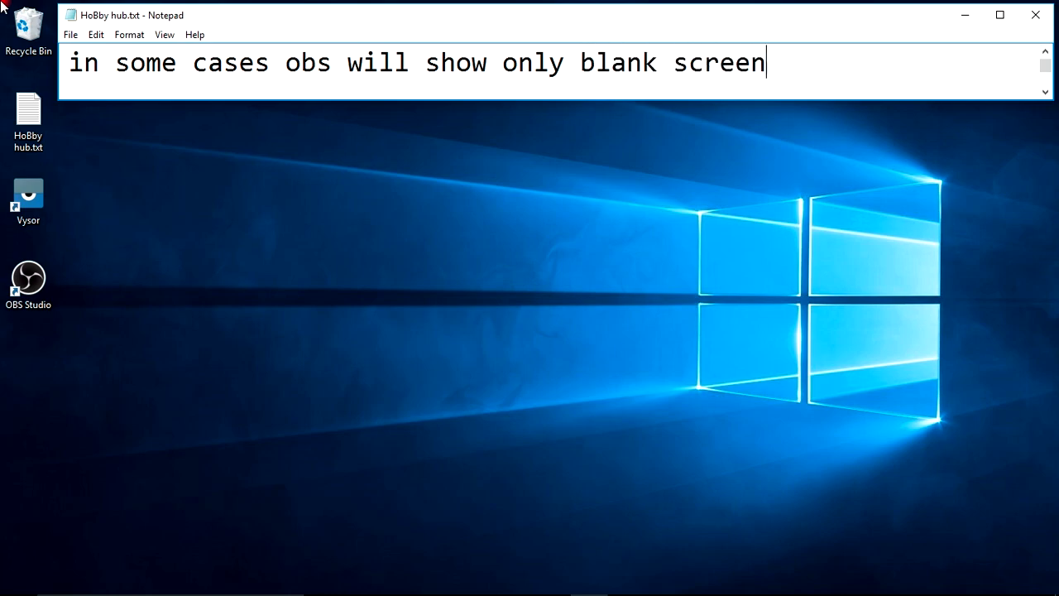
Write "in this video i will show how to rectify blank screen issue in obs." on a fresh line.
{"action": "key", "text": "ctrl+a"}
{"action": "key", "text": "BackSpace"}
{"action": "type", "text": "in thes viseo"}
{"action": "key", "text": "BackSpace"}
{"action": "key", "text": "BackSpace"}
{"action": "key", "text": "BackSpace"}
{"action": "type", "text": "deo i will show how to"}
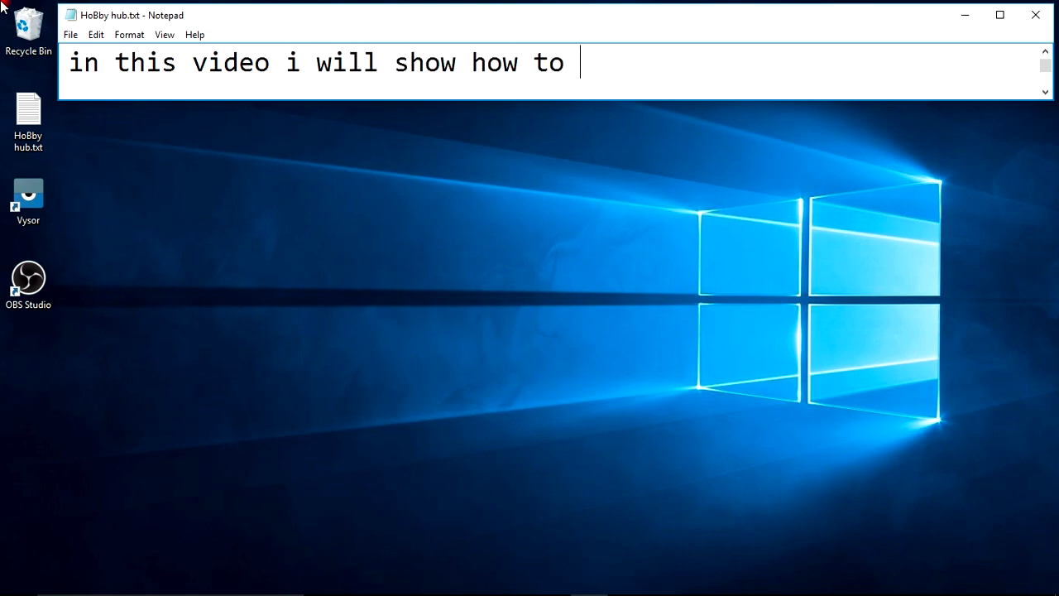
{"action": "type", "text": " rectify"}
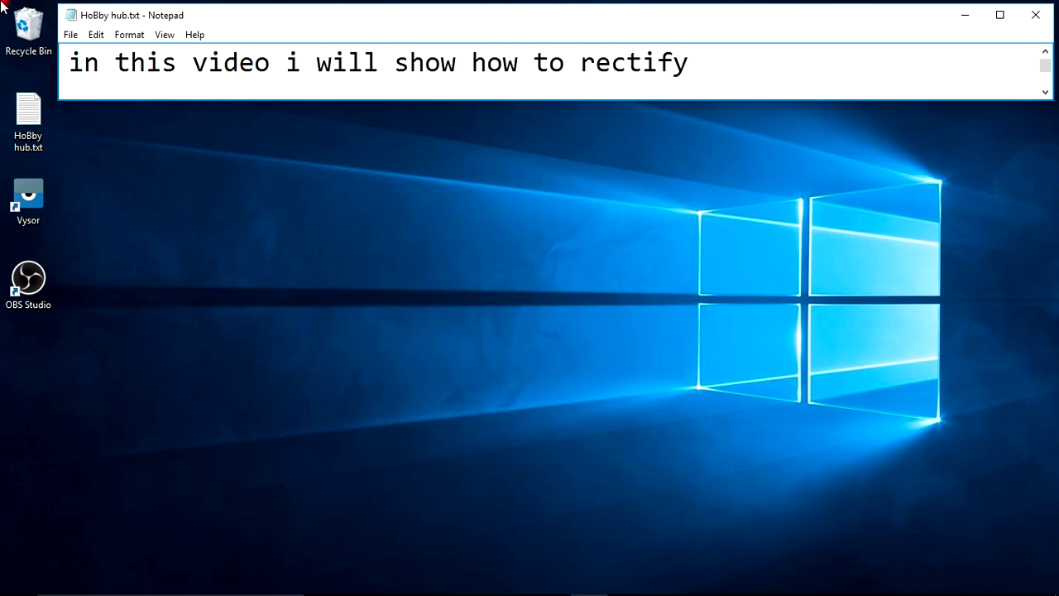
{"action": "type", "text": " blank screen i"}
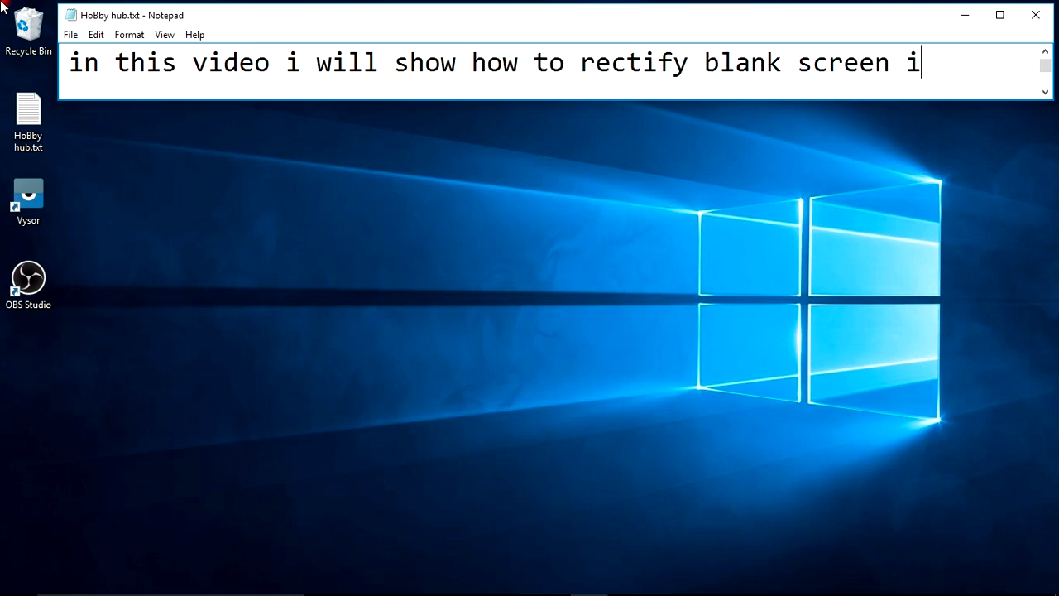
{"action": "type", "text": "ssue in obs"}
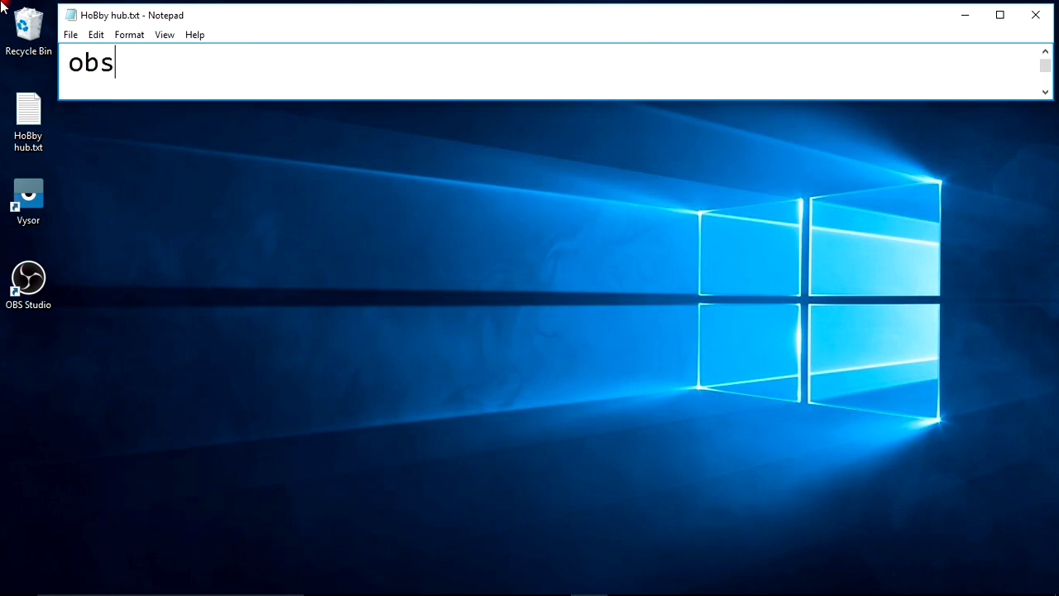
{"action": "type", "text": "."}
Write "if you are not installed vysor pro just see the description box for more details" on a new line.
{"action": "key", "text": "Return"}
{"action": "type", "text": "if you are no"}
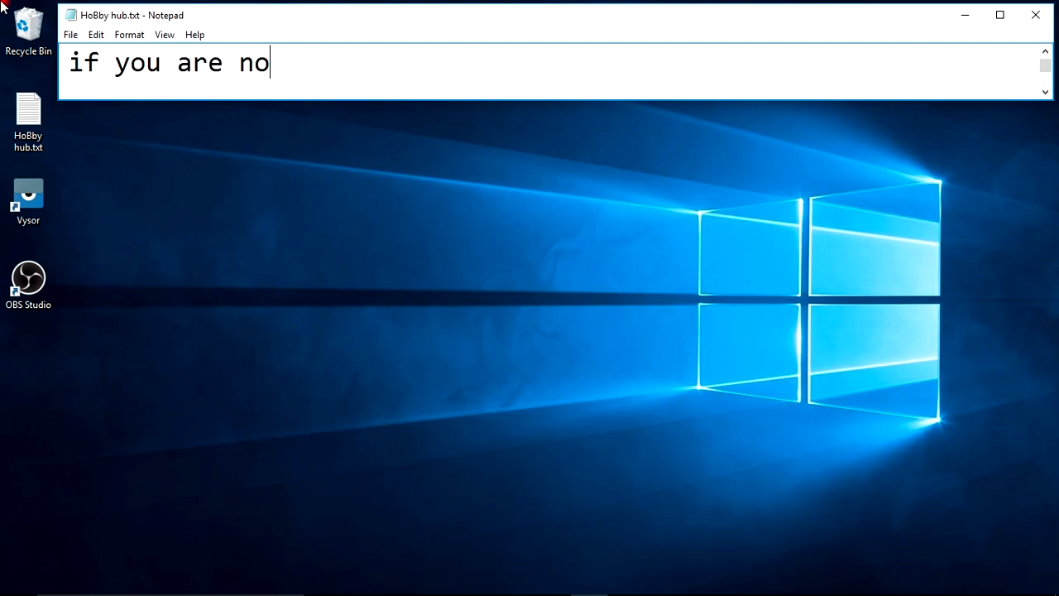
{"action": "type", "text": "t installed vyspr pro "}
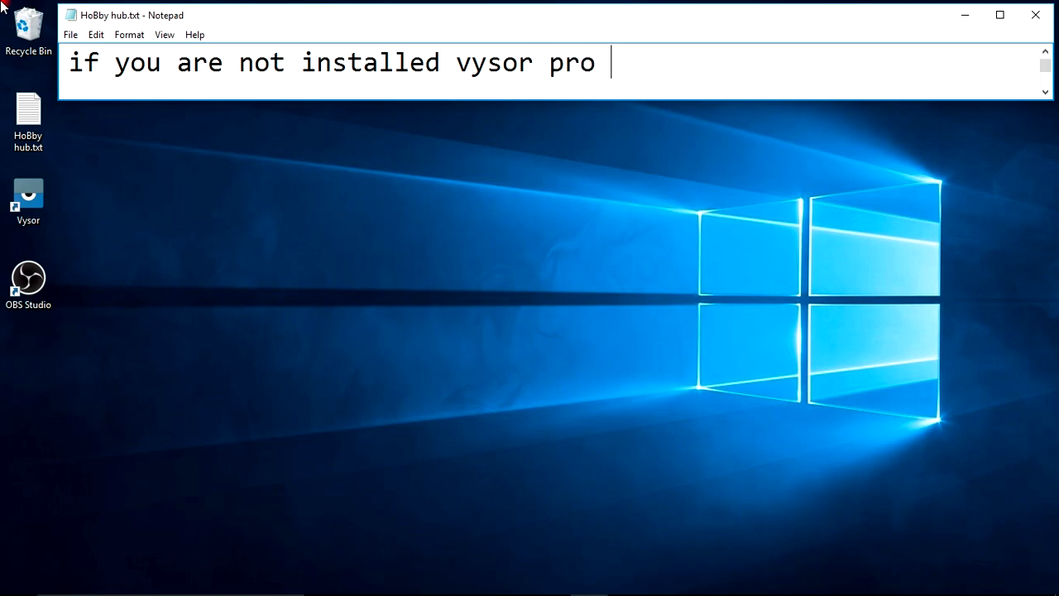
{"action": "type", "text": "just see the"}
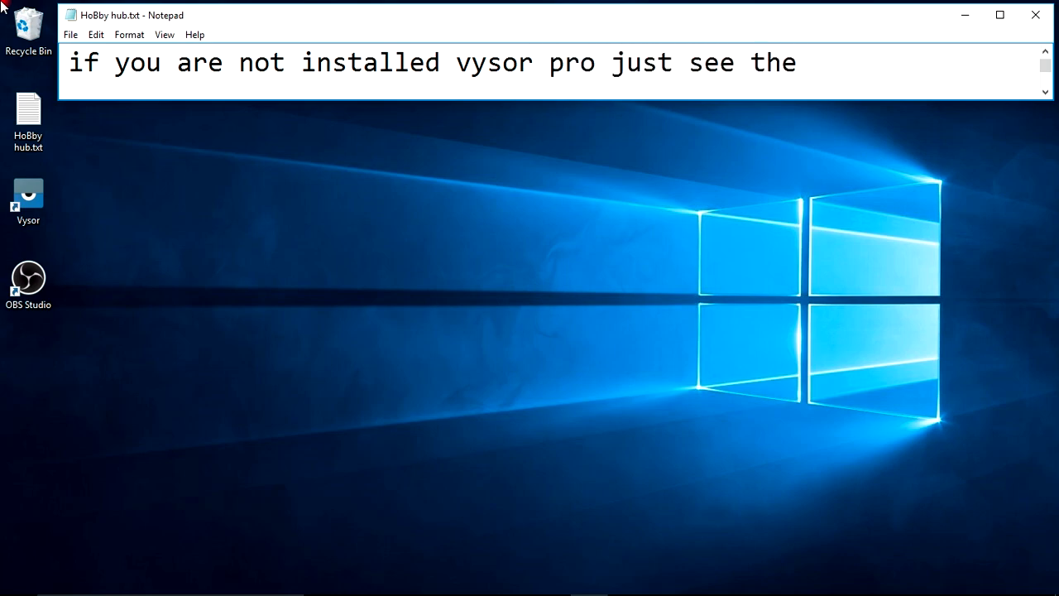
{"action": "type", "text": " description"}
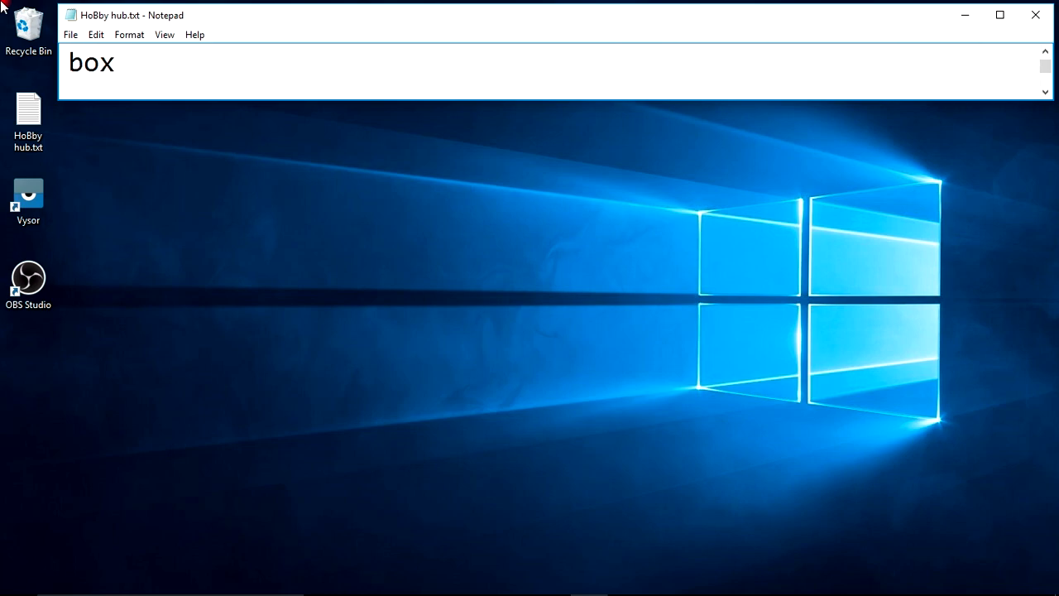
{"action": "type", "text": "for "}
{"action": "type", "text": "more details"}
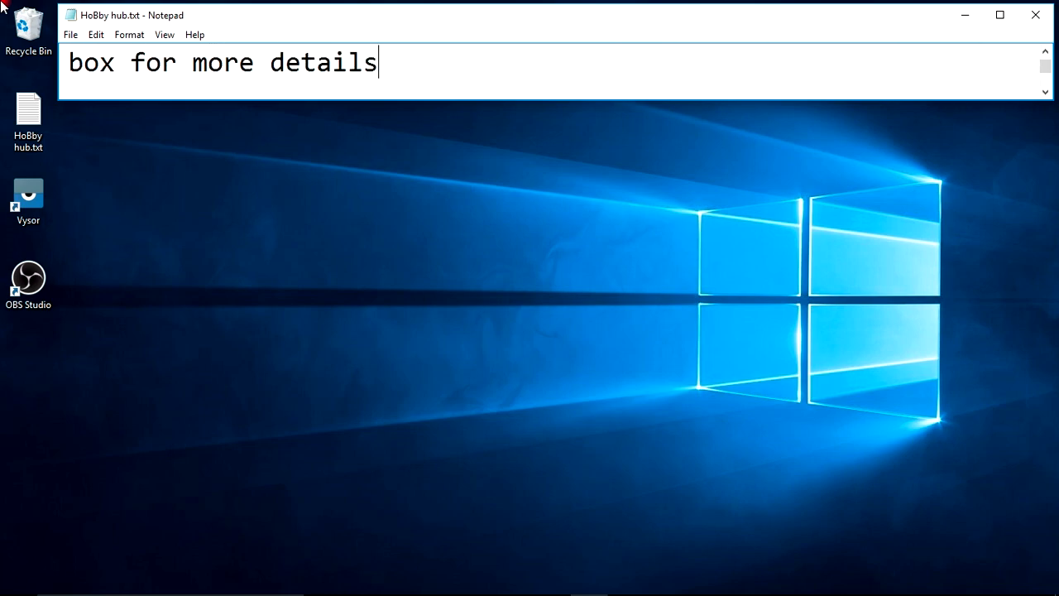
Write "lets start" on a fresh line and leave an empty line after it.
{"action": "key", "text": "ctrl+a"}
{"action": "key", "text": "BackSpace"}
{"action": "type", "text": "lets star"}
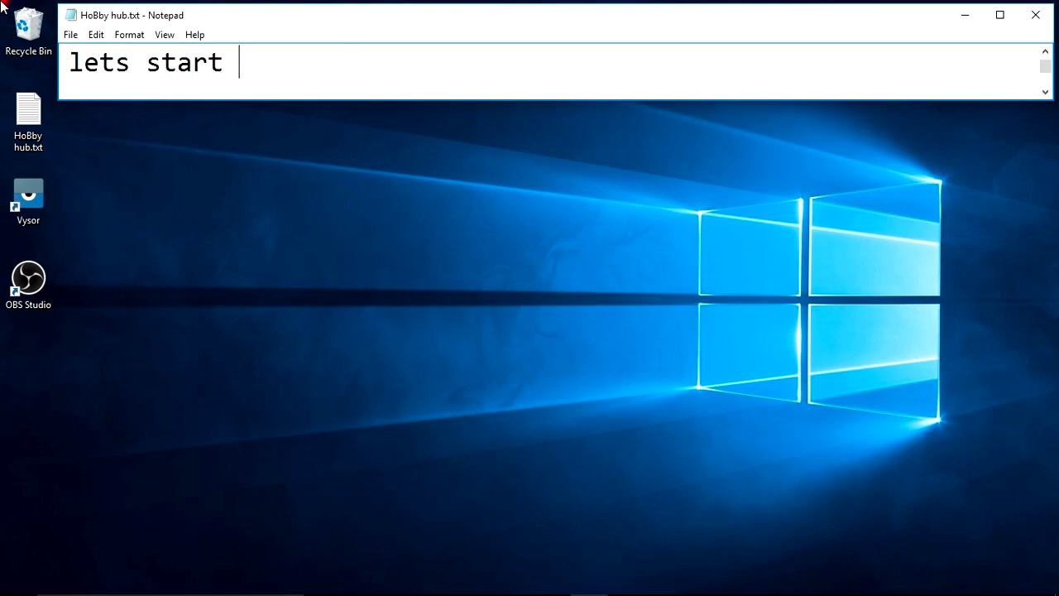
{"action": "key", "text": "ctrl+a"}
{"action": "key", "text": "BackSpace"}
Minimize the notes window and launch Vysor from the desktop.
{"action": "left_click", "coordinate": [964, 14]}
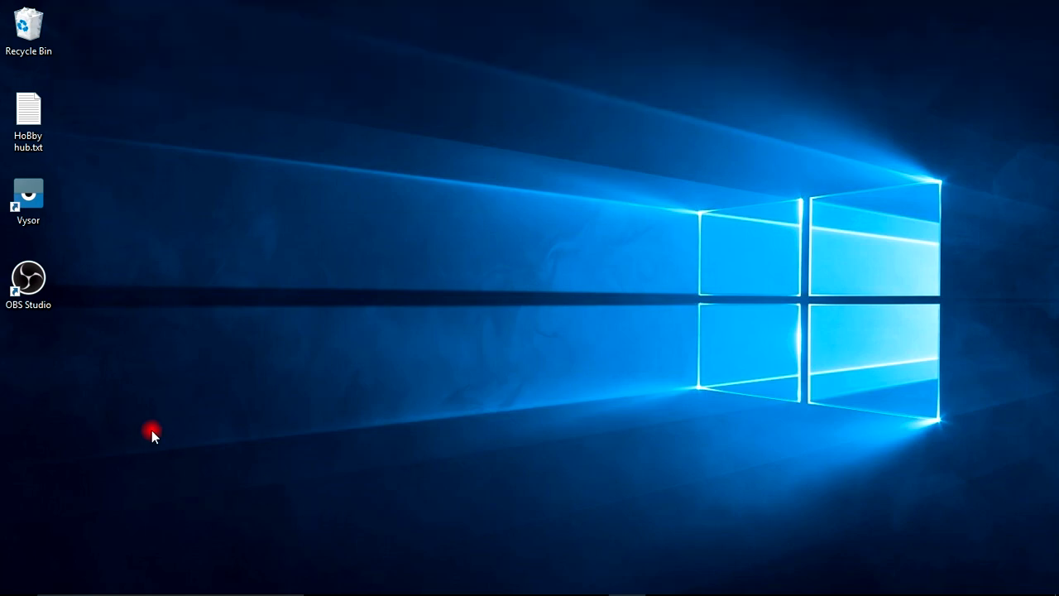
{"action": "double_click", "coordinate": [43, 202]}
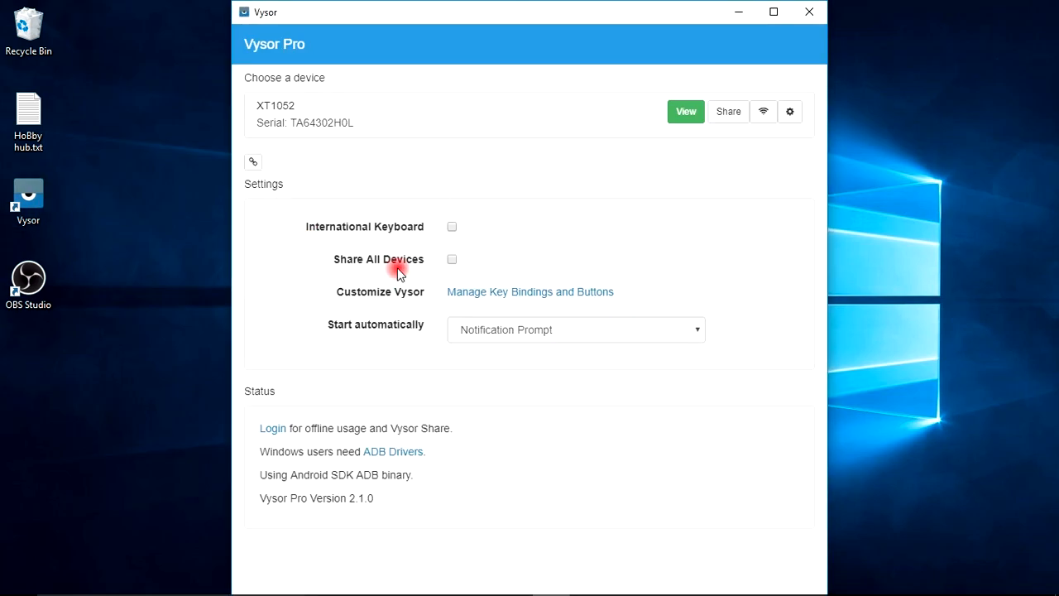
Switch back to Notepad, write "i already connected my device", and leave an empty line ready for more text.
{"action": "mouse_move", "coordinate": [488, 592]}
{"action": "left_click", "coordinate": [626, 591]}
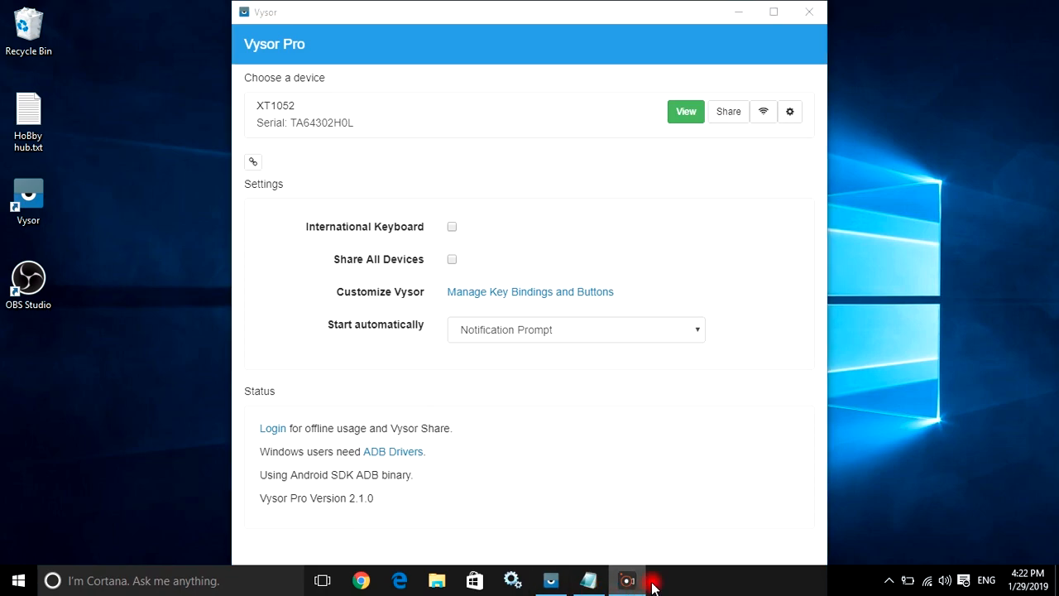
{"action": "left_click", "coordinate": [588, 581]}
{"action": "type", "text": "i already connect"}
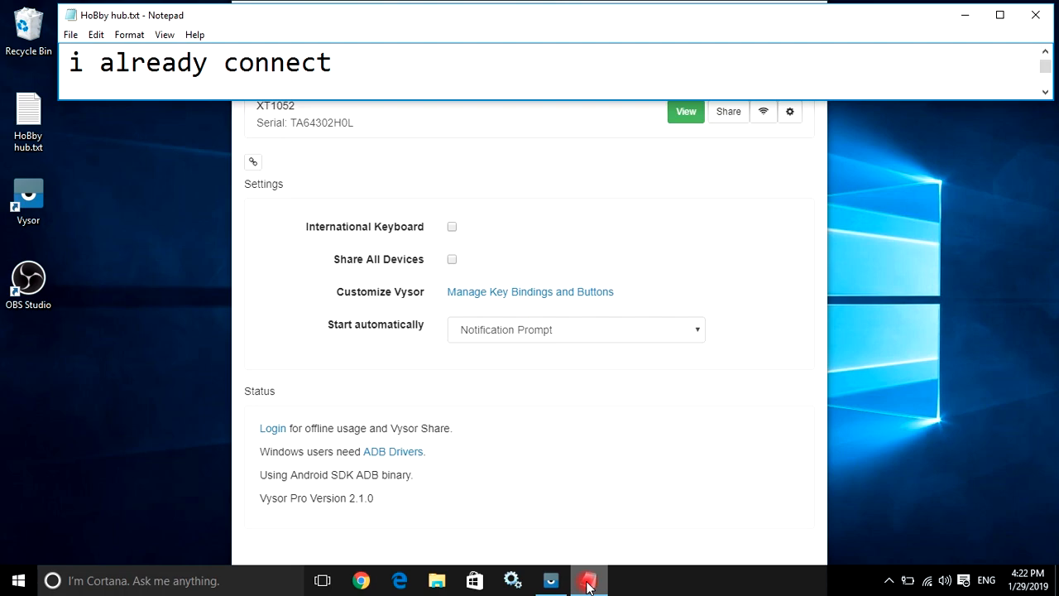
{"action": "type", "text": "ed mu"}
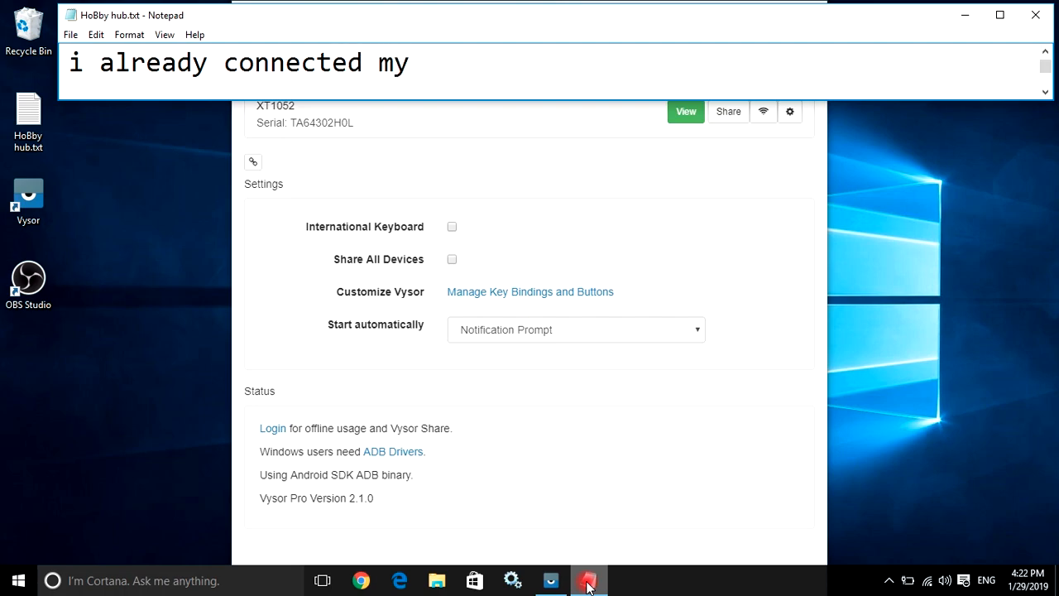
{"action": "type", "text": " device"}
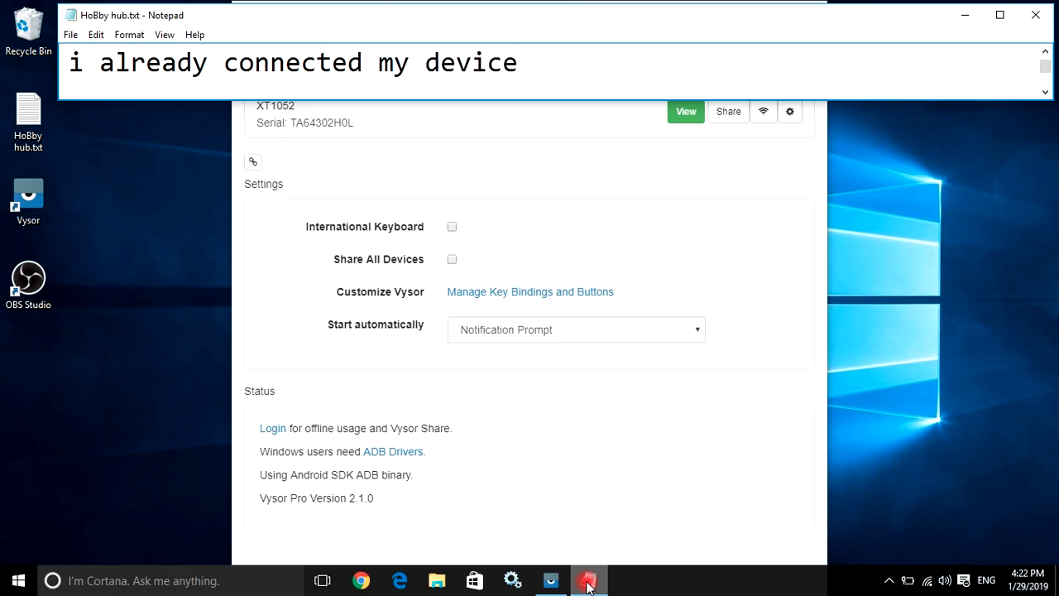
{"action": "key", "text": "ctrl+a"}
{"action": "key", "text": "BackSpace"}
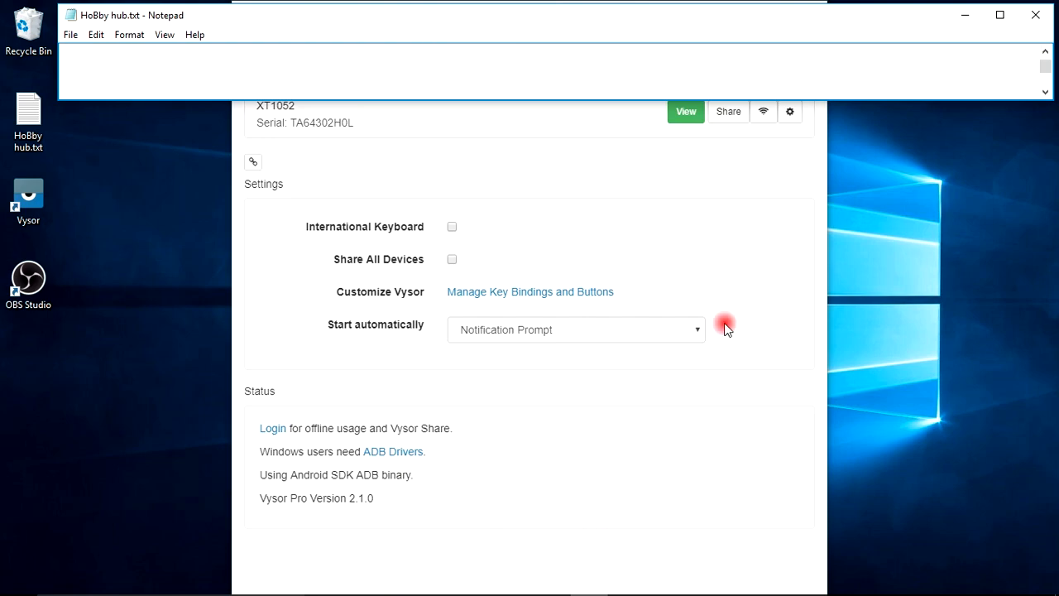
Open the mirrored screen view of the connected XT1052 device in Vysor.
{"action": "left_click", "coordinate": [659, 228]}
{"action": "left_click", "coordinate": [684, 113]}
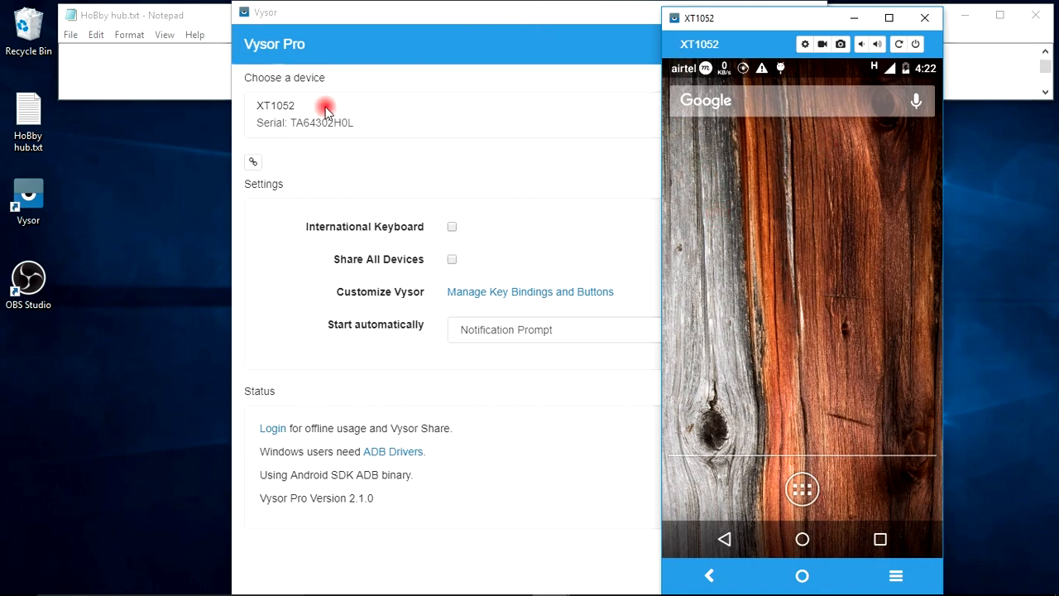
{"action": "left_click", "coordinate": [204, 86]}
{"action": "type", "text": "n"}
{"action": "left_click", "coordinate": [1048, 10]}
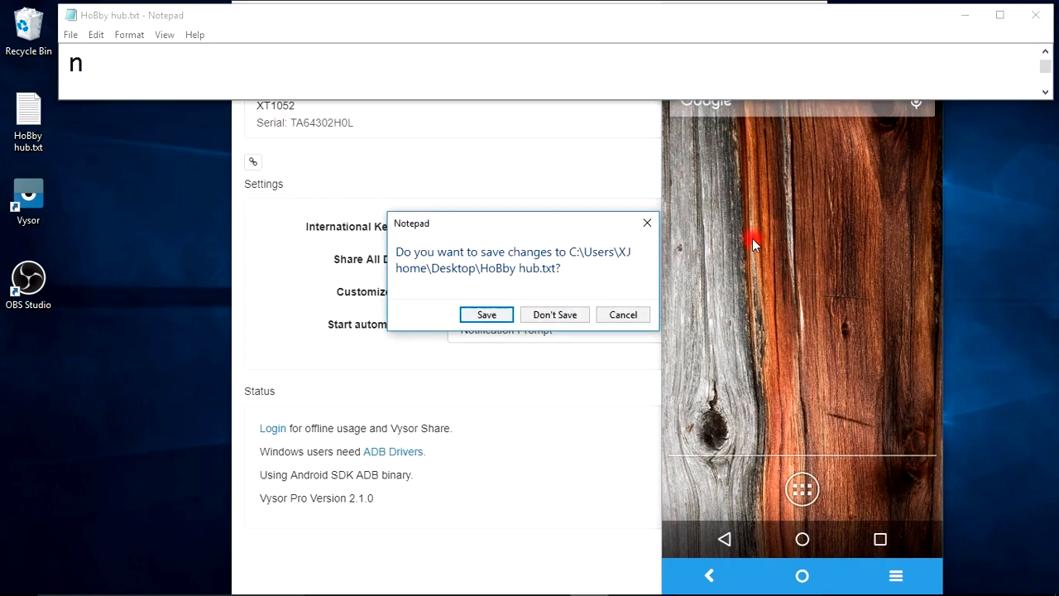
{"action": "left_click", "coordinate": [621, 315]}
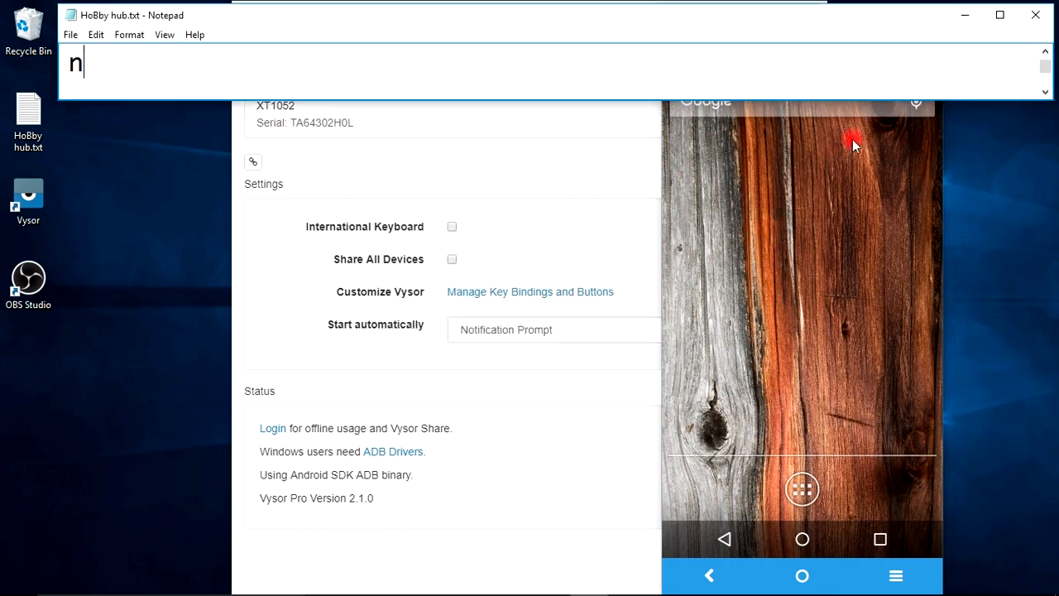
Minimize the notes window and the main Vysor window, and place the XT1052 mirror window along the desktop's right edge.
{"action": "left_click", "coordinate": [964, 15]}
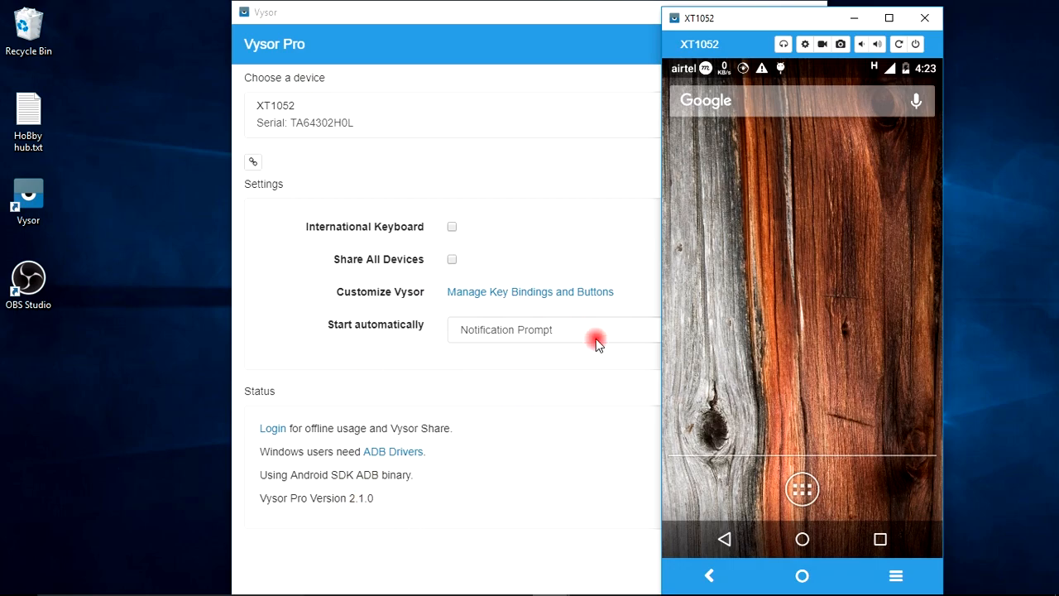
{"action": "left_click_drag", "start_coordinate": [770, 19], "coordinate": [906, 21]}
{"action": "left_click", "coordinate": [747, 16]}
{"action": "left_click", "coordinate": [597, 291]}
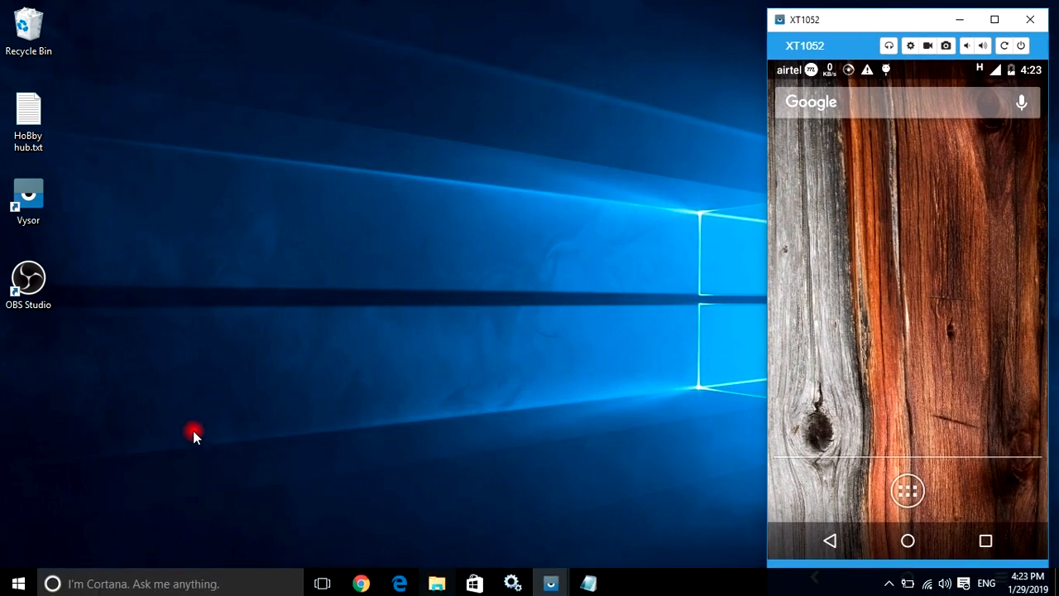
Launch OBS Studio and add a new visible Window Capture source that captures the window [Vysor.exe]: XT1052.
{"action": "left_click", "coordinate": [26, 291]}
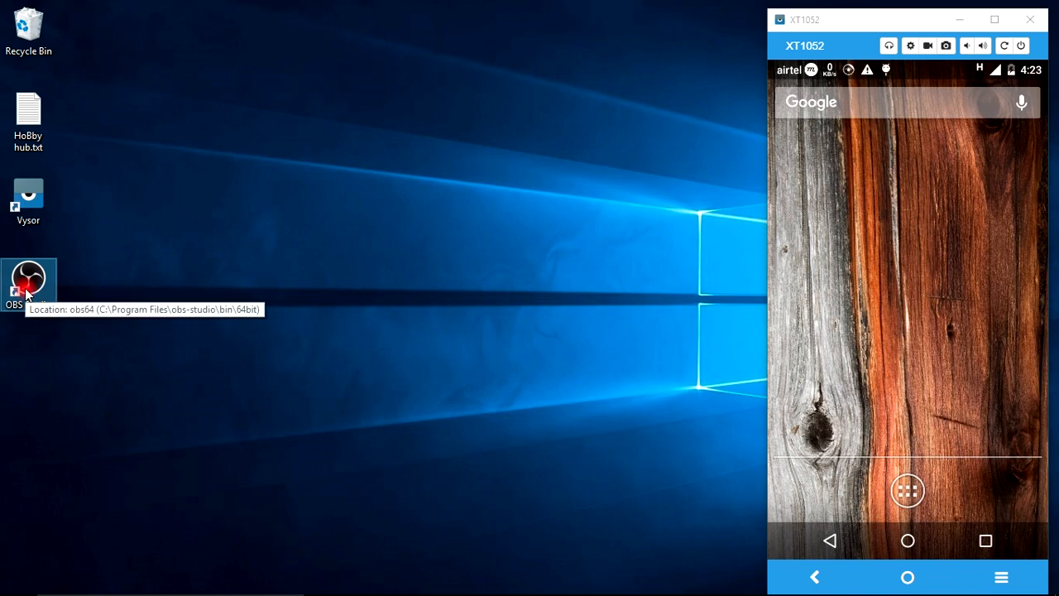
{"action": "double_click", "coordinate": [26, 292]}
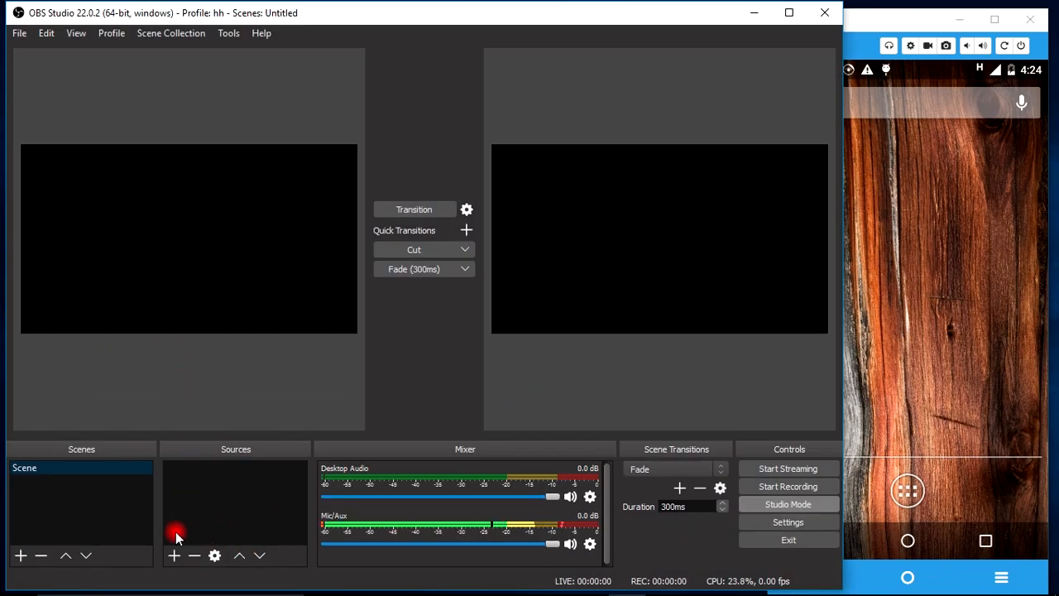
{"action": "left_click", "coordinate": [176, 556]}
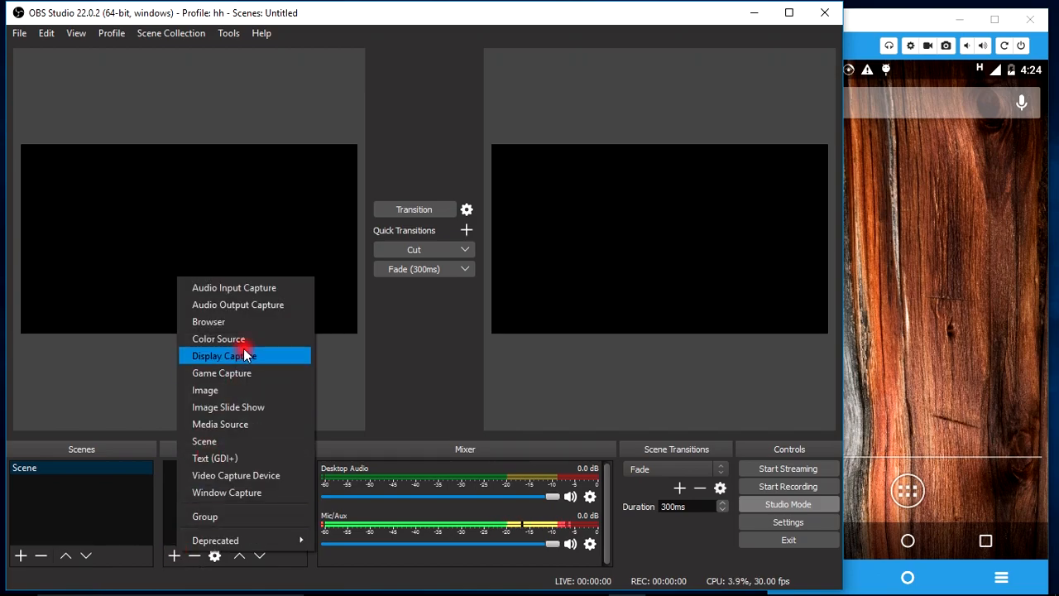
{"action": "left_click", "coordinate": [242, 494]}
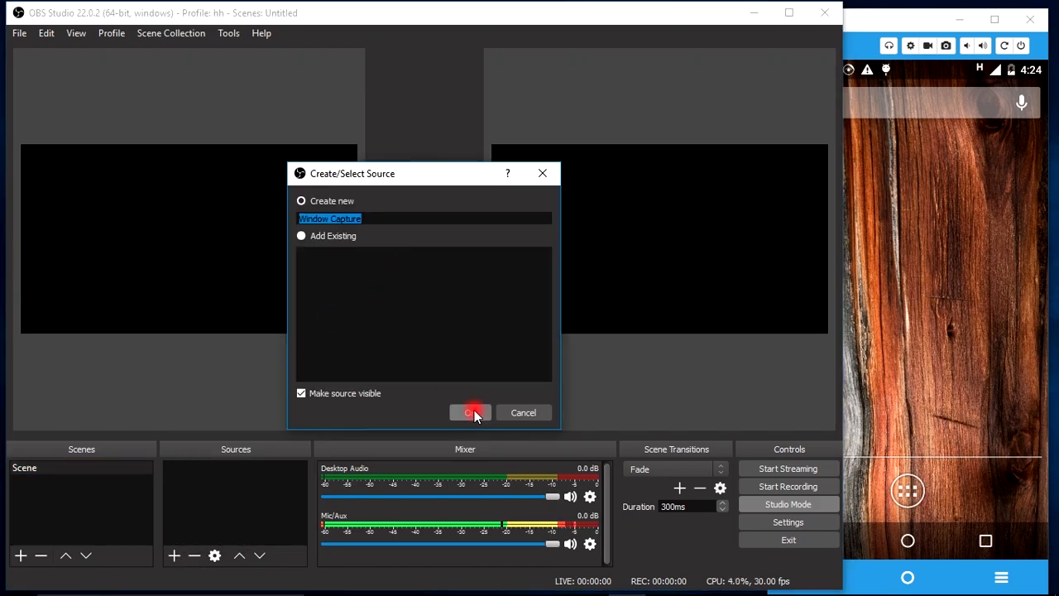
{"action": "left_click", "coordinate": [473, 410]}
{"action": "left_click", "coordinate": [374, 404]}
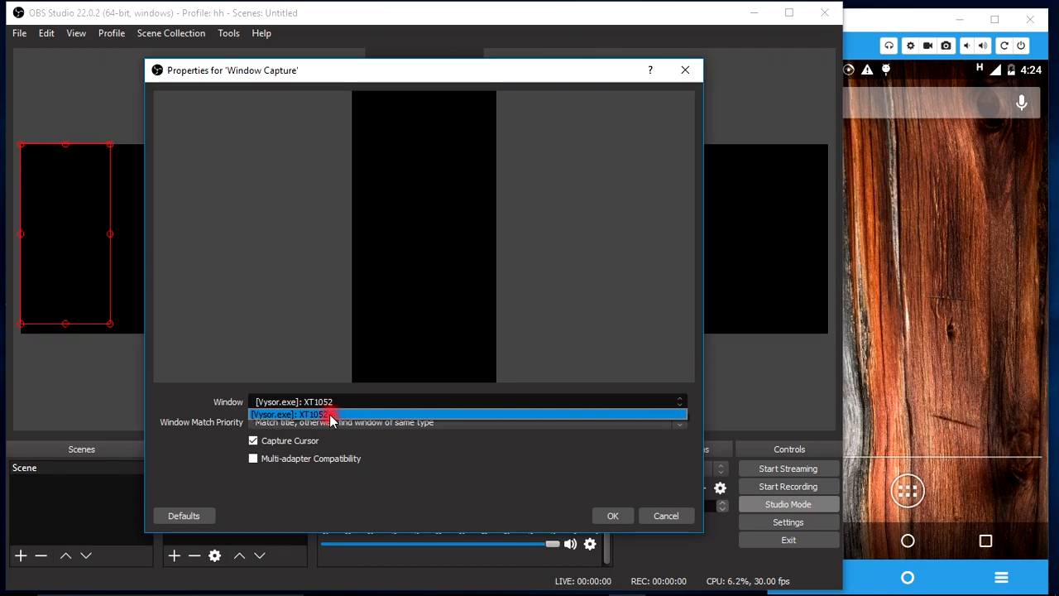
{"action": "left_click", "coordinate": [330, 415]}
{"action": "left_click", "coordinate": [612, 514]}
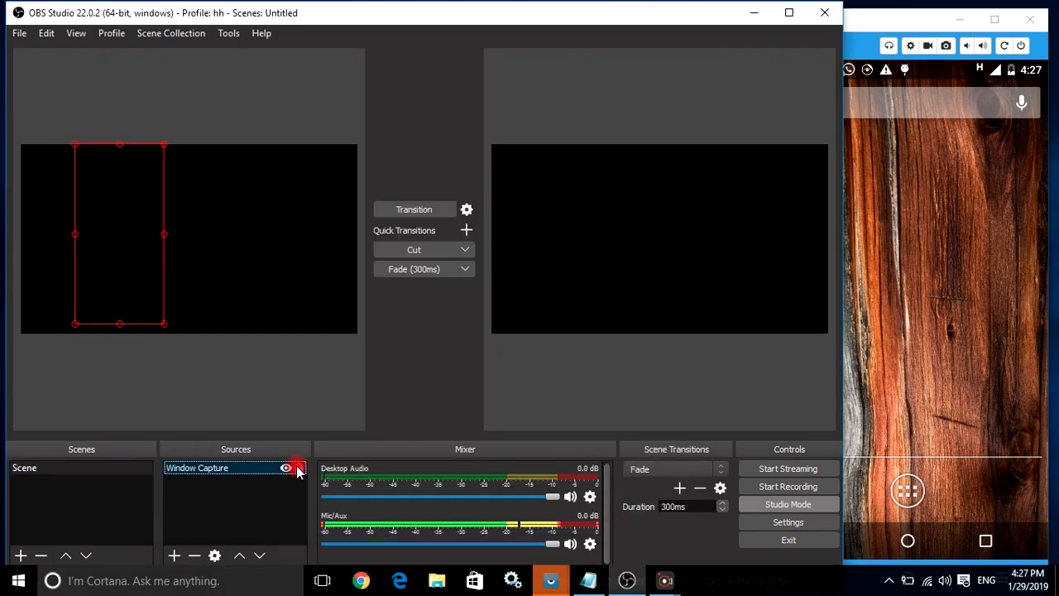
Toggle the Window Capture source's visibility and interact with the phone mirror window to check the capture preview.
{"action": "left_click", "coordinate": [287, 468]}
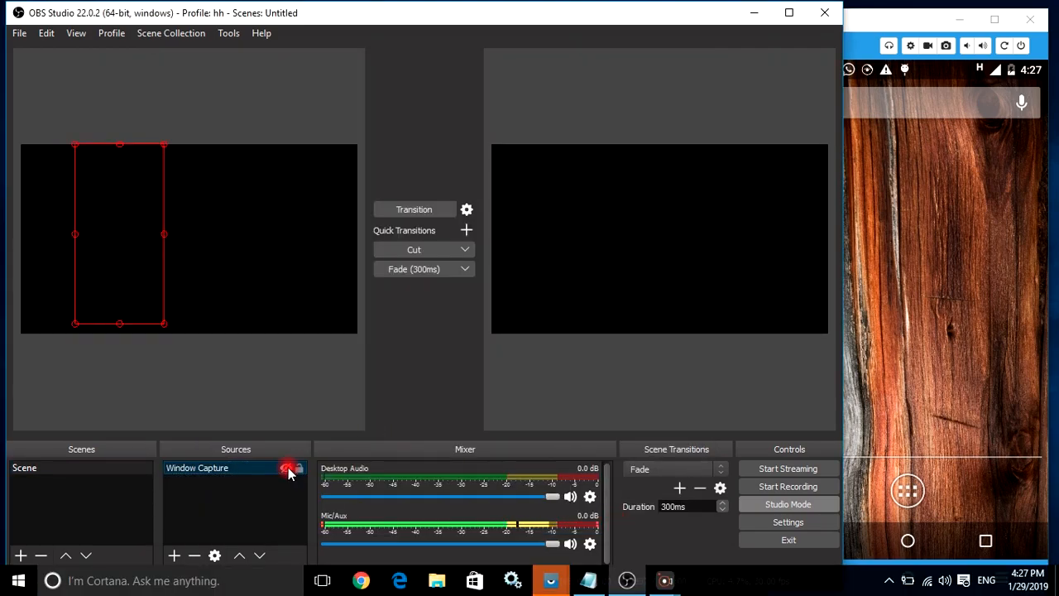
{"action": "left_click", "coordinate": [885, 291]}
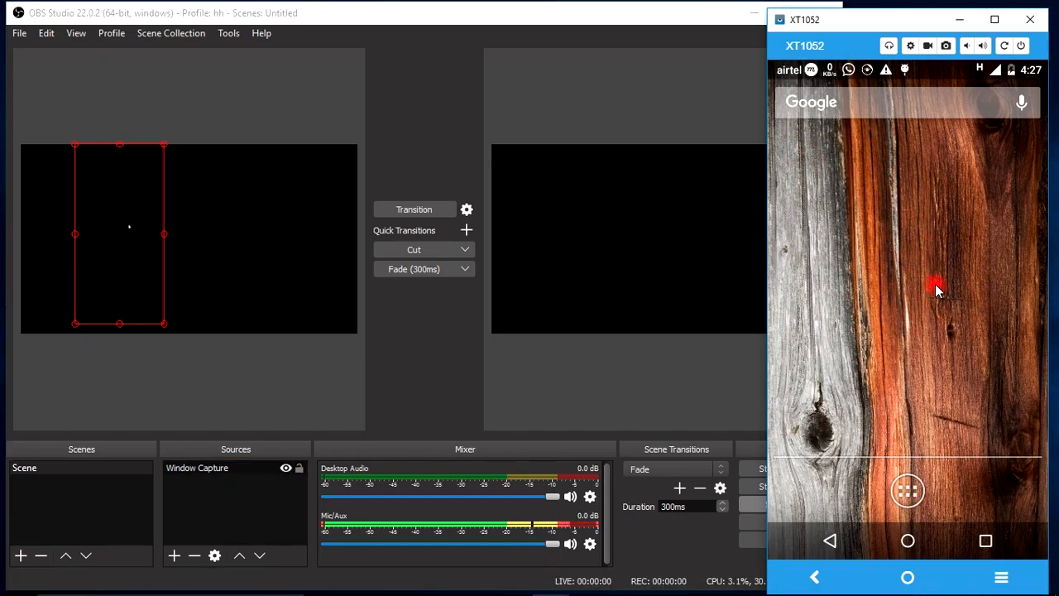
{"action": "scroll", "coordinate": [937, 285], "scroll_direction": "down", "scroll_amount": 1}
{"action": "scroll", "coordinate": [937, 286], "scroll_direction": "up", "scroll_amount": 1}
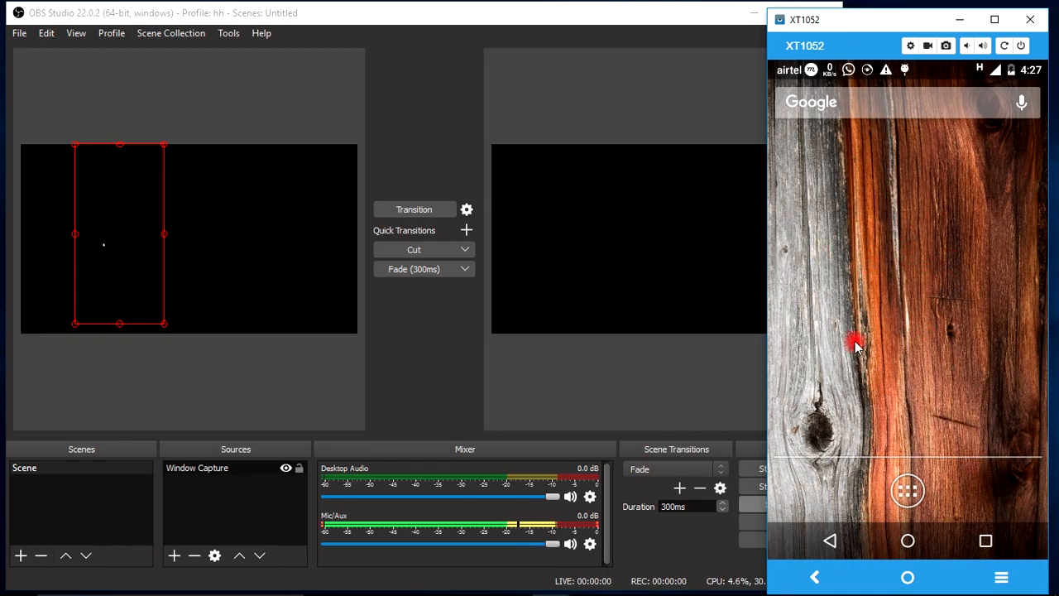
Minimize the XT1052 mirror window and close OBS Studio.
{"action": "left_click", "coordinate": [963, 22]}
{"action": "left_click", "coordinate": [819, 13]}
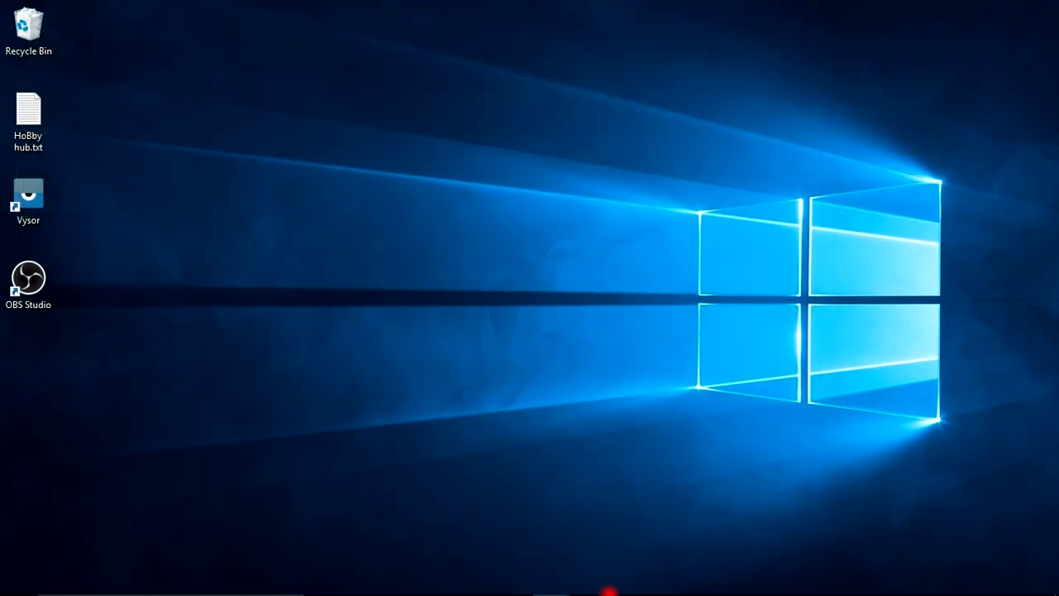
Return to the Notepad notes, replace the stray letter with "now close vysor", and start a new line.
{"action": "mouse_move", "coordinate": [563, 591]}
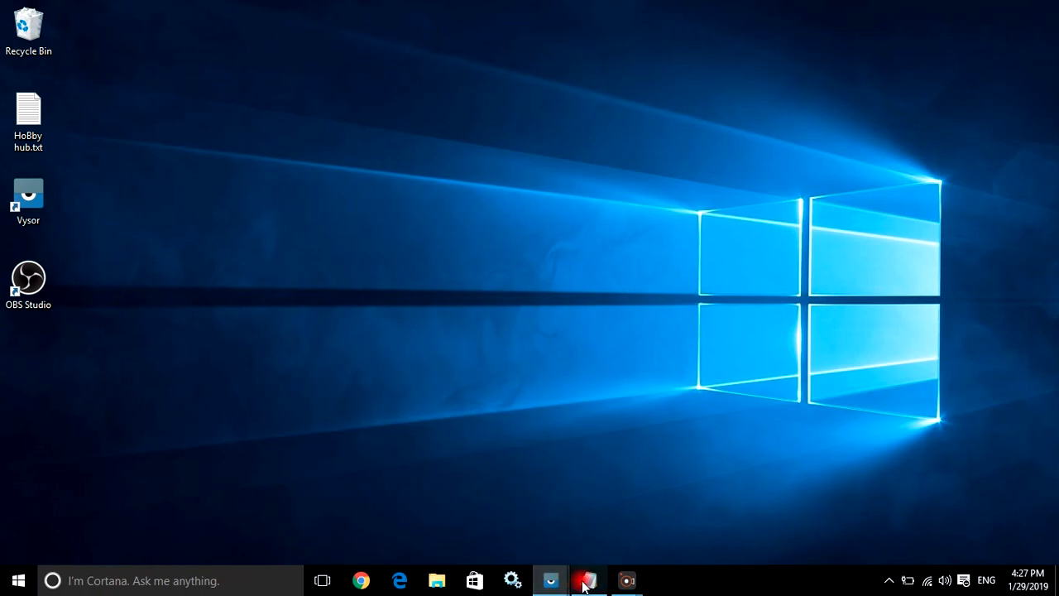
{"action": "left_click", "coordinate": [584, 583]}
{"action": "key", "text": "BackSpace"}
{"action": "type", "text": "now clore"}
{"action": "key", "text": "BackSpace"}
{"action": "key", "text": "BackSpace"}
{"action": "key", "text": "BackSpace"}
{"action": "type", "text": "sevysor and open"}
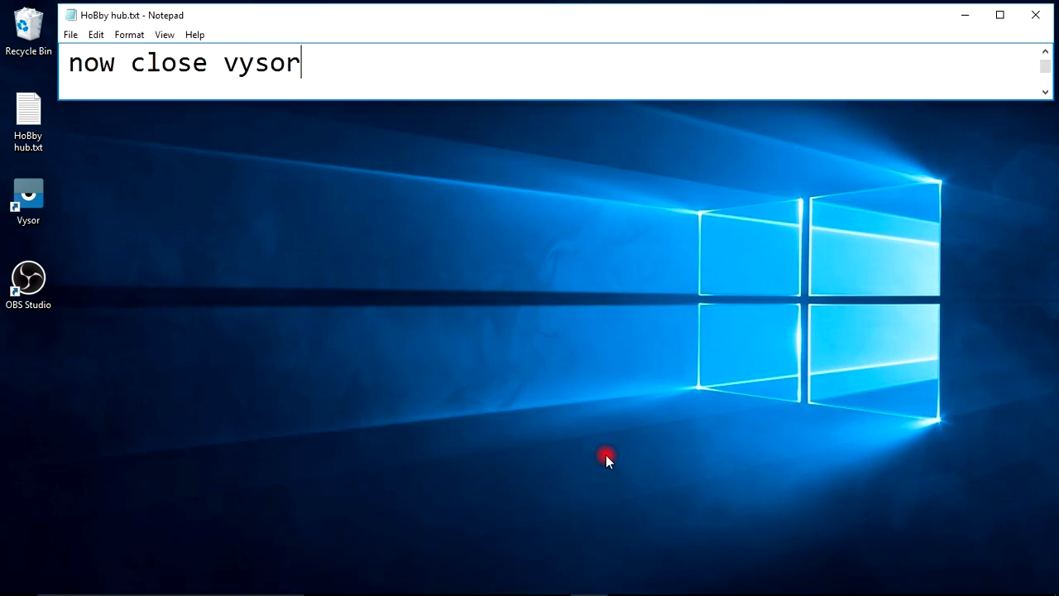
{"action": "key", "text": "Return"}
Close both open Vysor windows, the main window and the XT1052 mirror.
{"action": "left_click", "coordinate": [547, 587]}
{"action": "left_click", "coordinate": [542, 460]}
{"action": "left_click", "coordinate": [582, 459]}
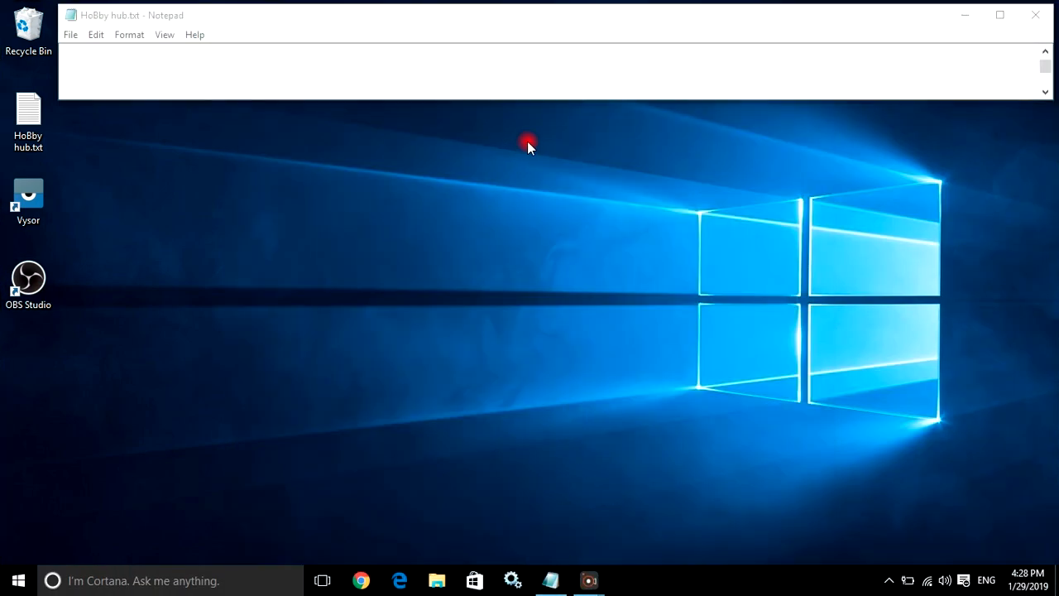
Write "now follow me.." in the notes.
{"action": "type", "text": "now follow me.."}
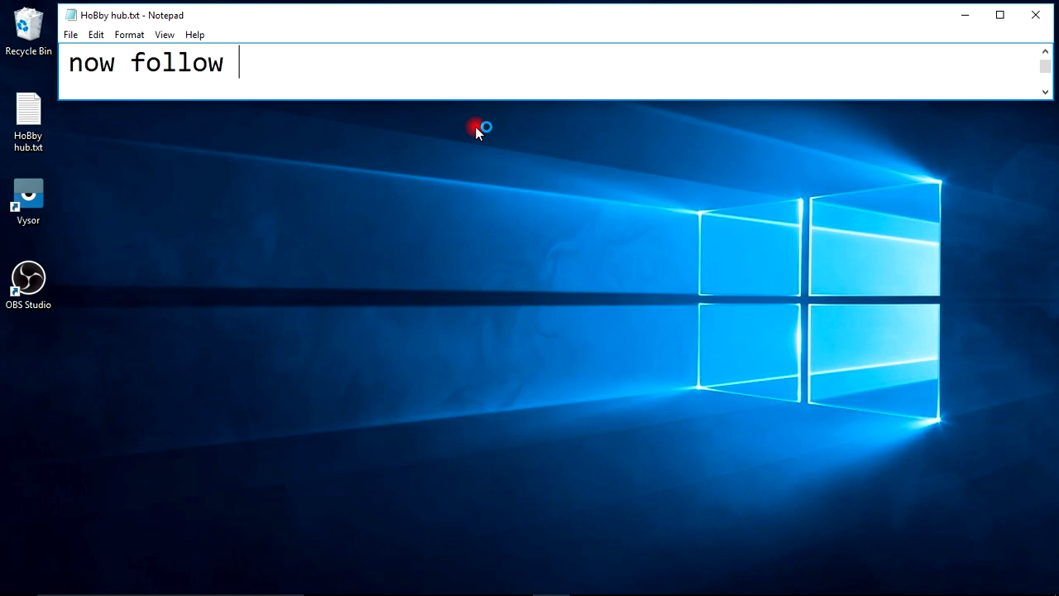
Open the compatibility properties of the Vysor desktop shortcut and set it to run in compatibility mode for Windows 7.
{"action": "left_click", "coordinate": [27, 198]}
{"action": "right_click", "coordinate": [27, 200]}
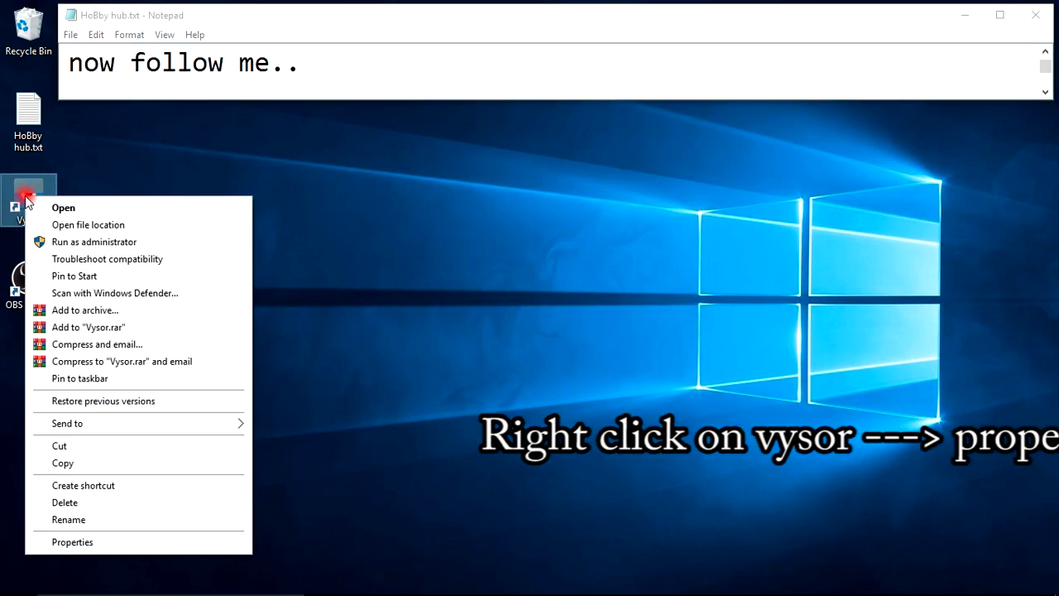
{"action": "left_click", "coordinate": [85, 543]}
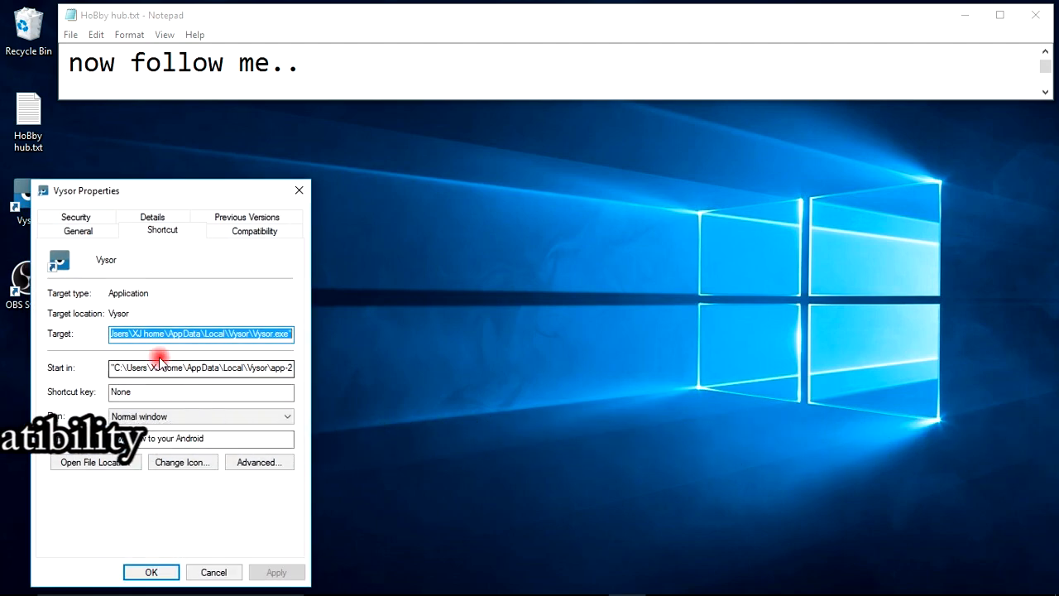
{"action": "left_click", "coordinate": [260, 234]}
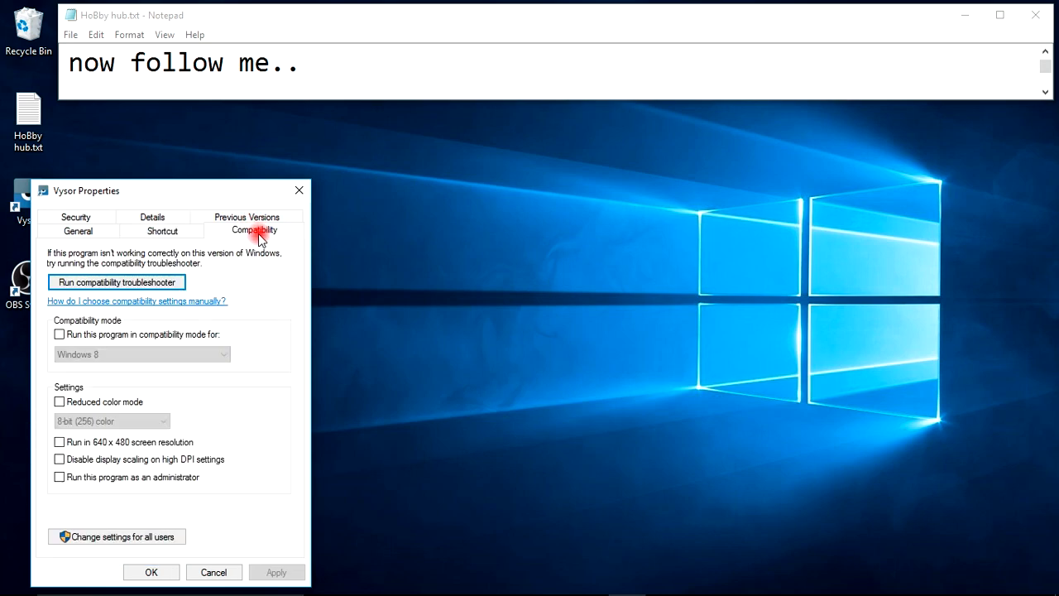
{"action": "left_click", "coordinate": [59, 334]}
{"action": "left_click", "coordinate": [120, 355]}
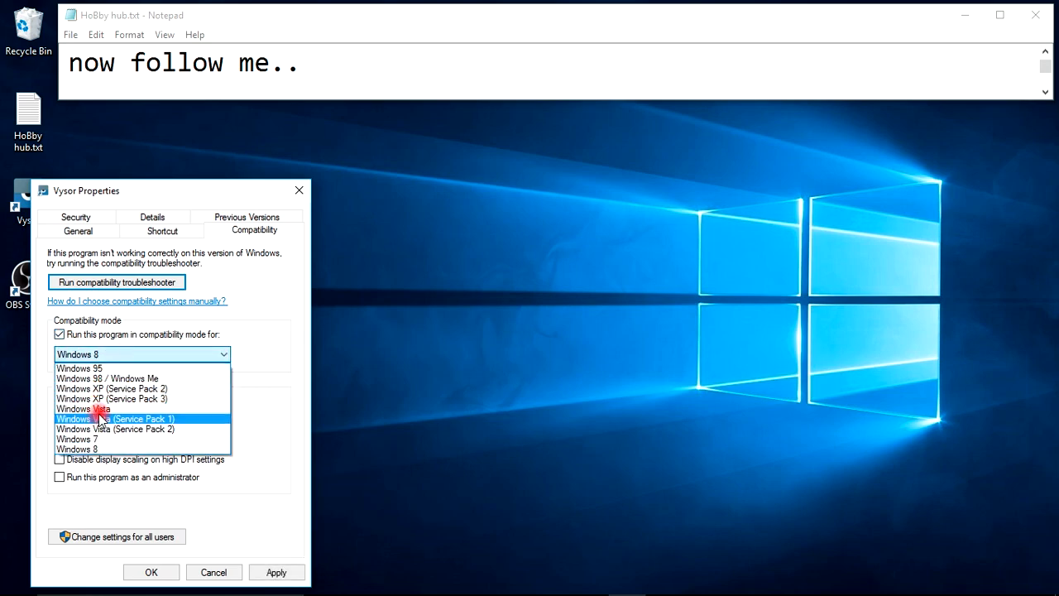
{"action": "left_click", "coordinate": [101, 439]}
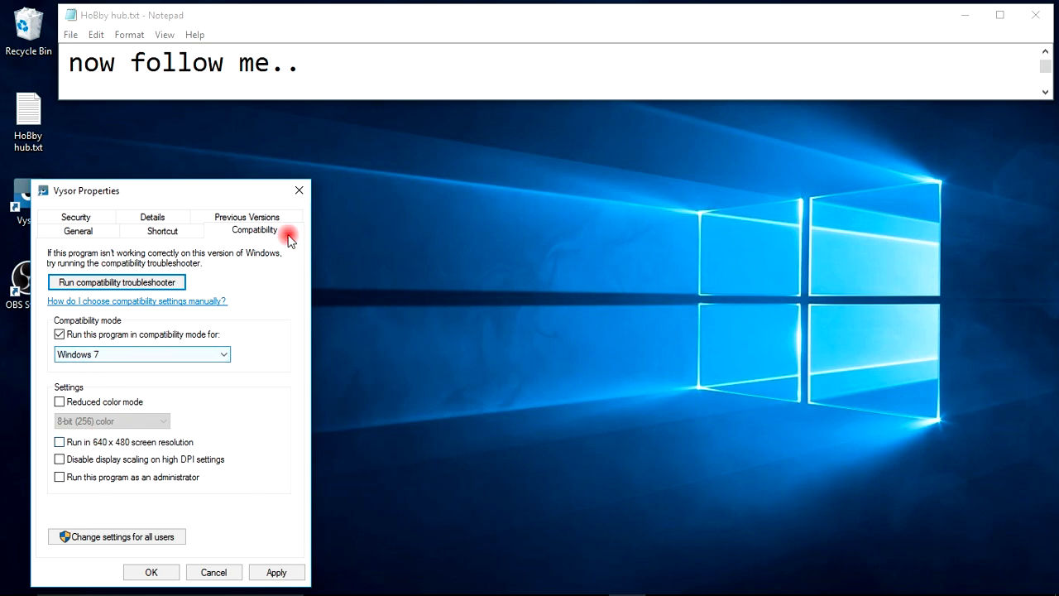
Clear the "now follow me.." line from the notes.
{"action": "left_click", "coordinate": [350, 63]}
{"action": "key", "text": "ctrl+a"}
{"action": "key", "text": "BackSpace"}
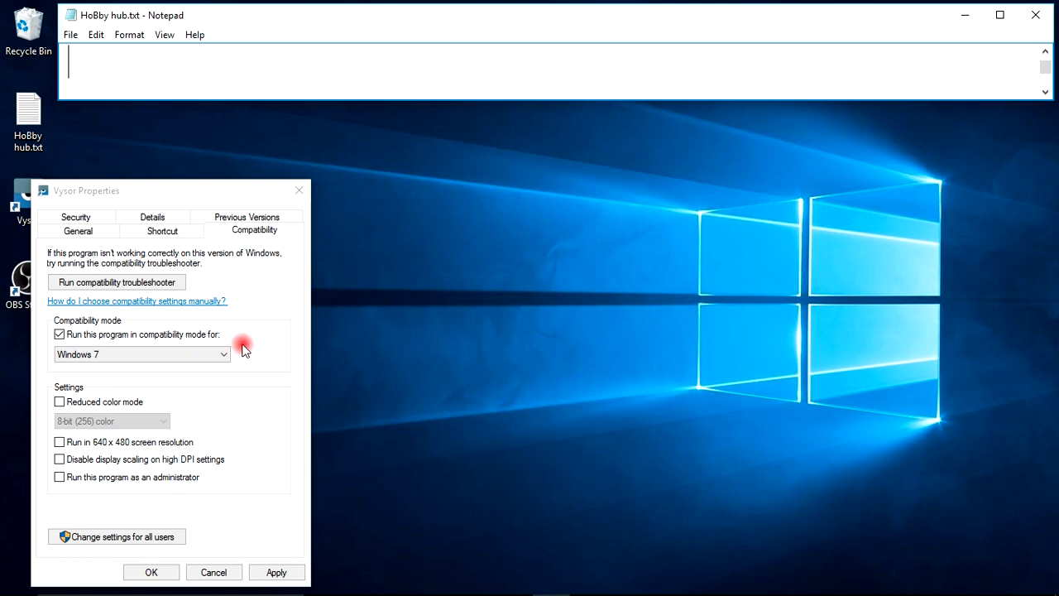
Enable reduced color mode with 8-bit (256) color for Vysor, apply the compatibility settings and close the properties.
{"action": "left_click", "coordinate": [234, 403]}
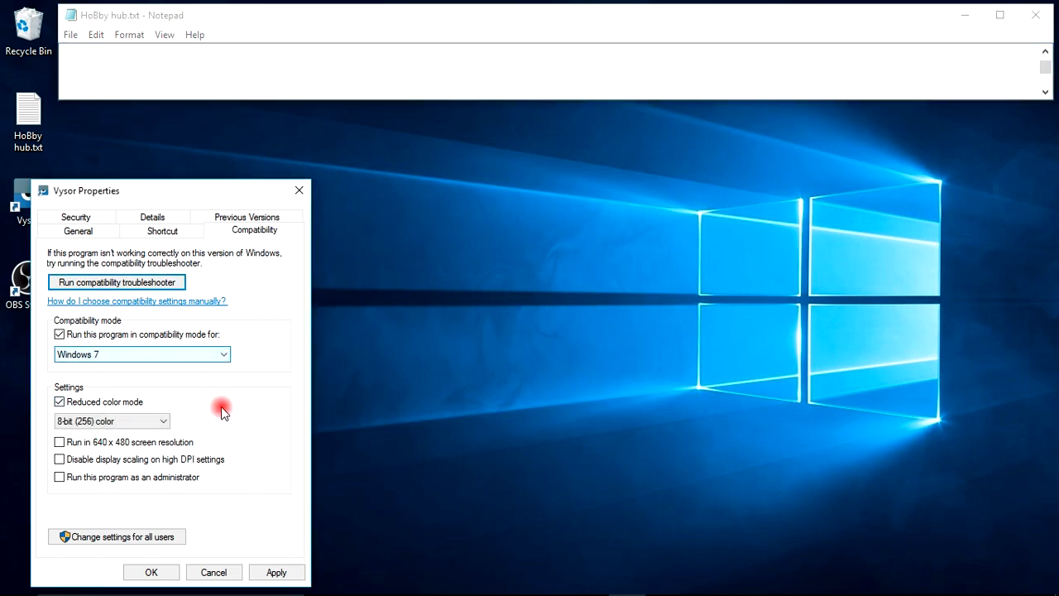
{"action": "left_click", "coordinate": [273, 572]}
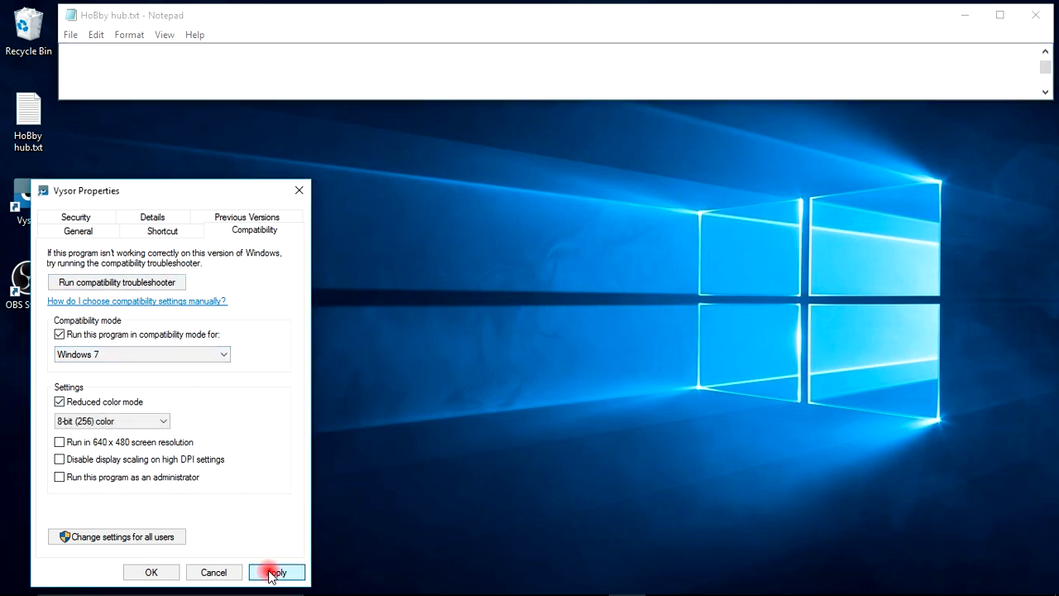
{"action": "left_click", "coordinate": [151, 572]}
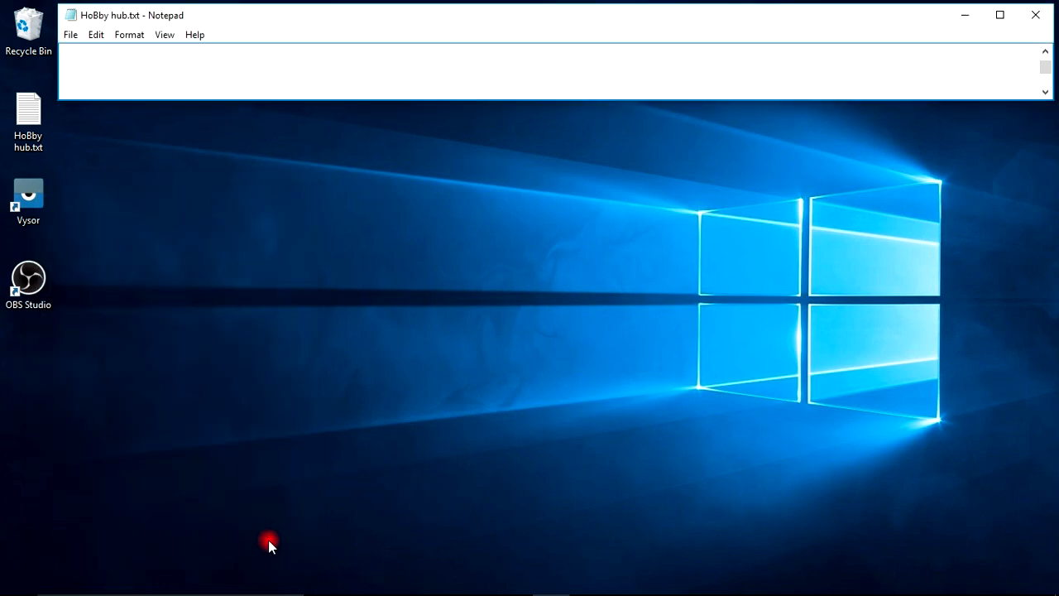
Relaunch Vysor from the desktop, enlarge its collapsed window and start viewing the XT1052 device.
{"action": "double_click", "coordinate": [33, 201]}
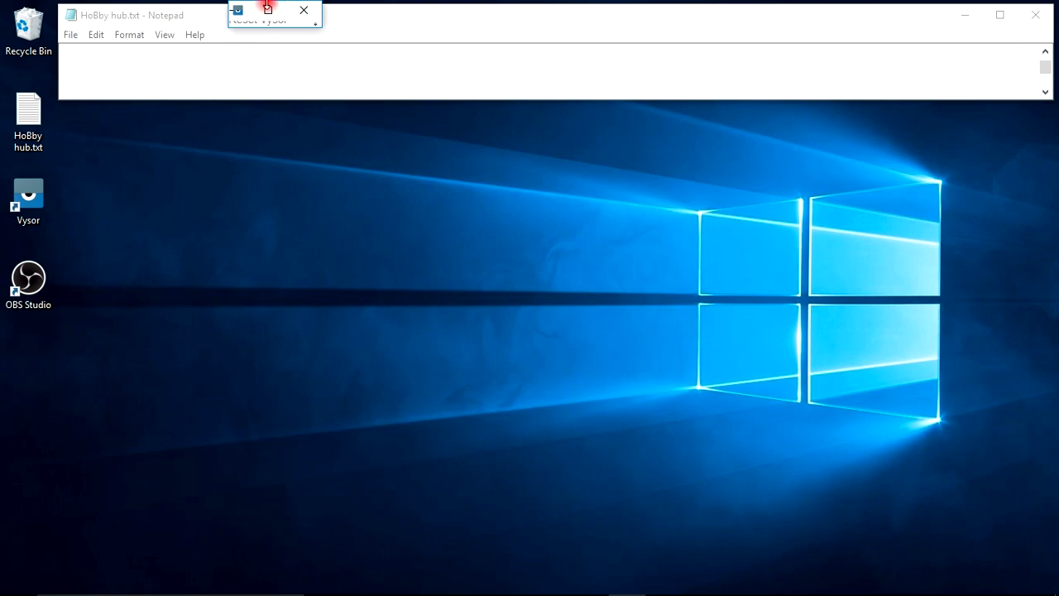
{"action": "left_click", "coordinate": [268, 10]}
{"action": "left_click", "coordinate": [689, 116]}
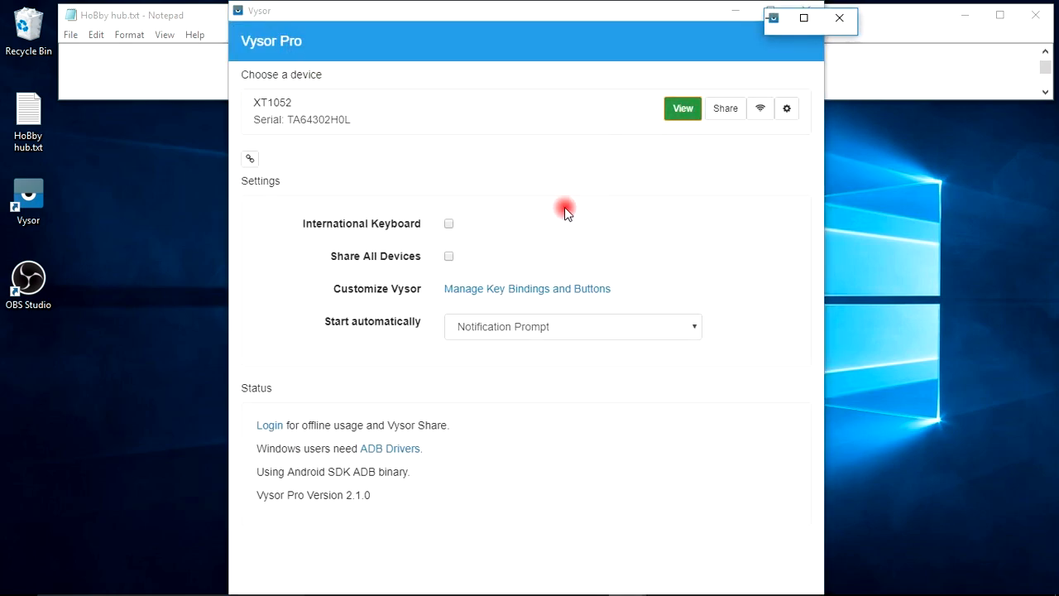
Enlarge the collapsed XT1052 mirror window, dismiss its fullscreen notice and settings, and move it to the desktop's right side.
{"action": "left_click", "coordinate": [805, 18]}
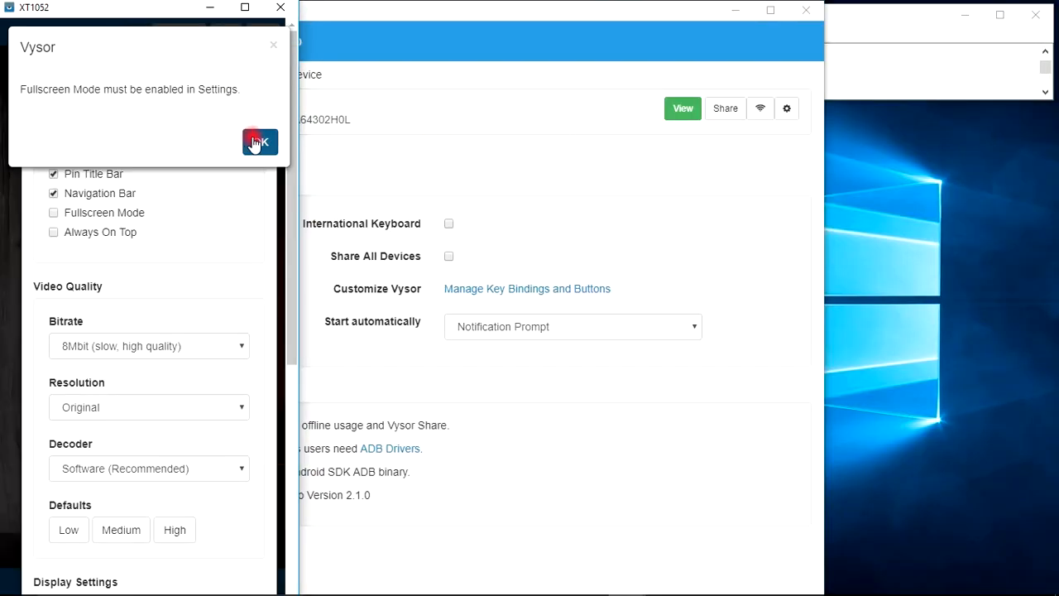
{"action": "left_click", "coordinate": [256, 142]}
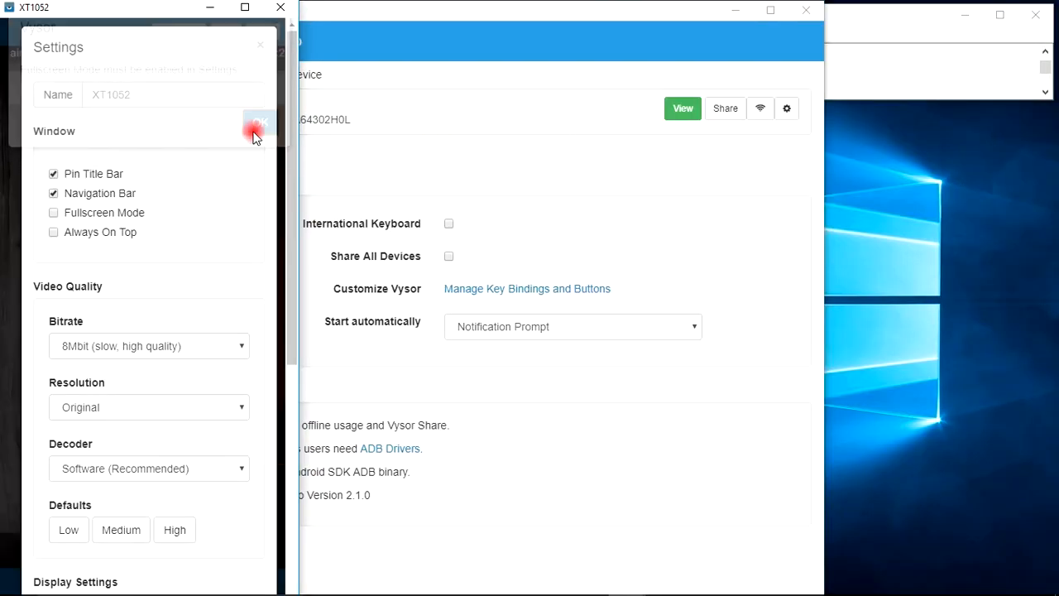
{"action": "left_click", "coordinate": [261, 38]}
{"action": "left_click_drag", "start_coordinate": [172, 8], "coordinate": [920, 20]}
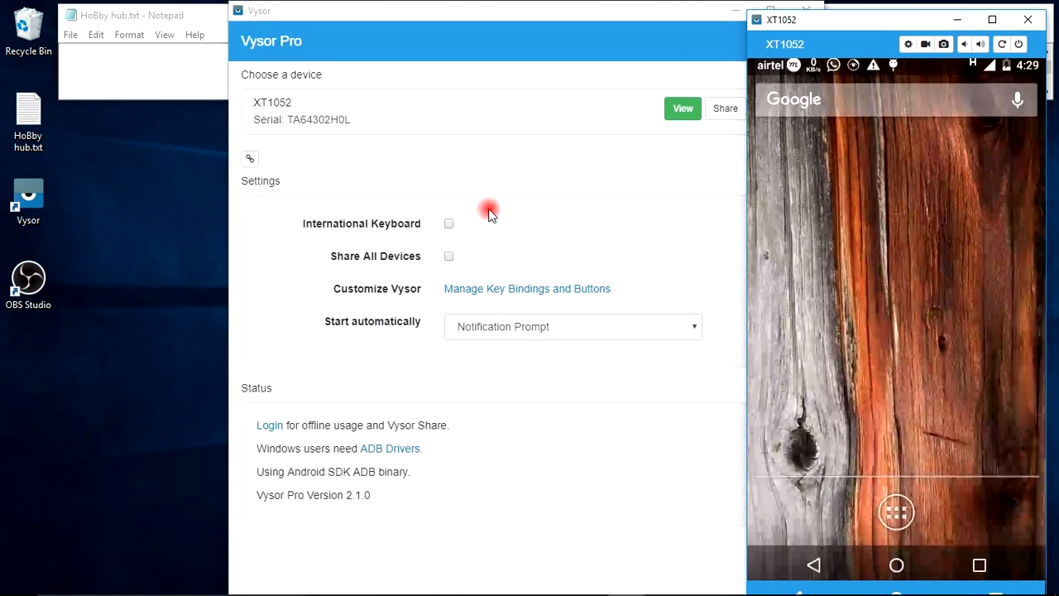
Launch OBS Studio again to check the Window Capture preview of the phone screen.
{"action": "left_click", "coordinate": [24, 282]}
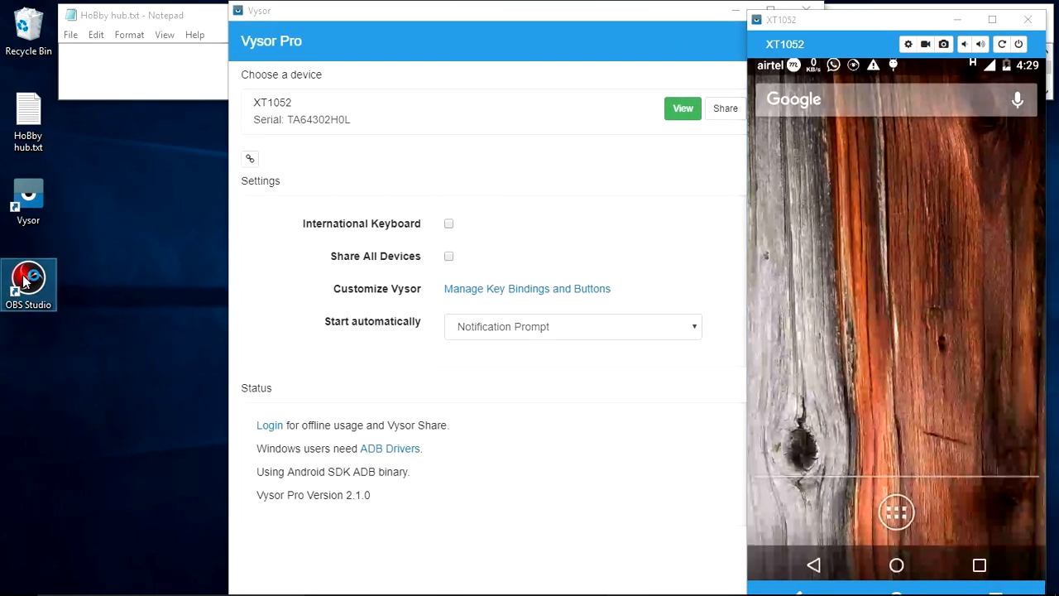
{"action": "left_click", "coordinate": [313, 249]}
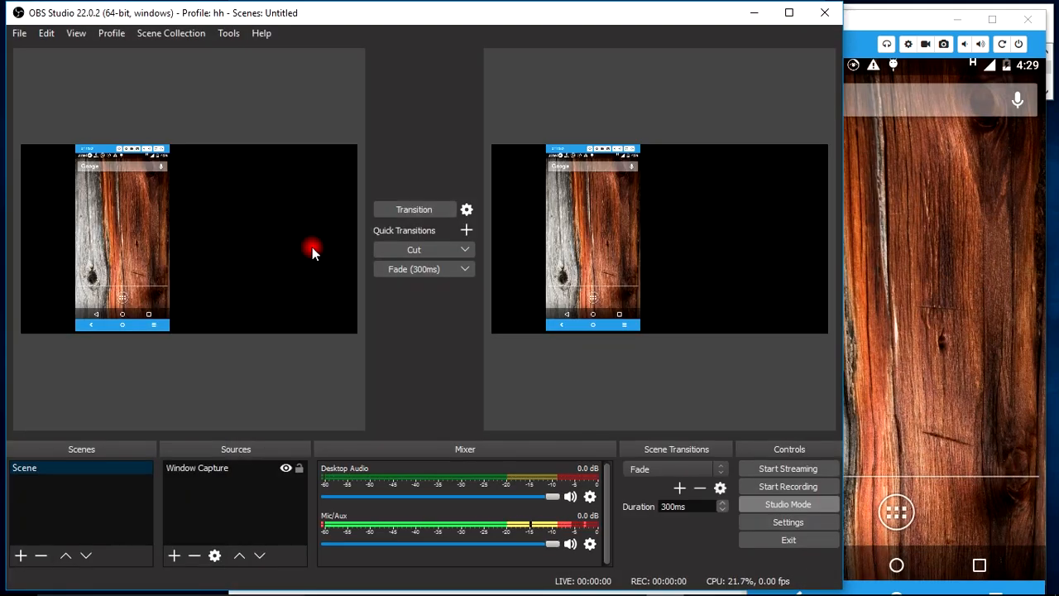
Shift the phone capture slightly sideways in the preview canvas and browse the XT1052's app drawer to test the live capture.
{"action": "left_click", "coordinate": [102, 267]}
{"action": "left_click_drag", "start_coordinate": [161, 309], "coordinate": [157, 248]}
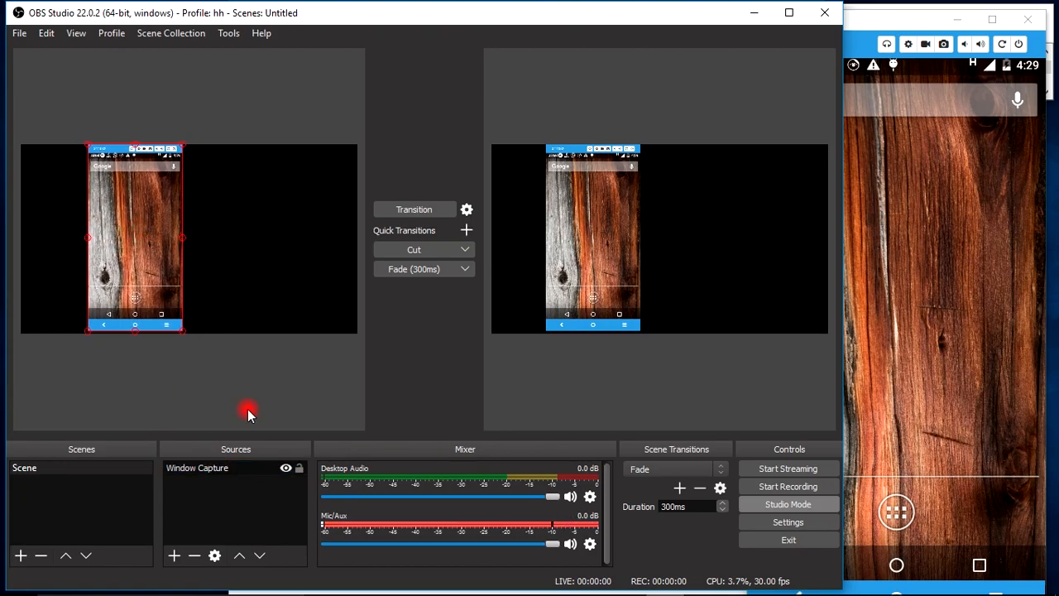
{"action": "left_click", "coordinate": [963, 251]}
{"action": "left_click_drag", "start_coordinate": [906, 285], "coordinate": [993, 349]}
{"action": "left_click", "coordinate": [896, 510]}
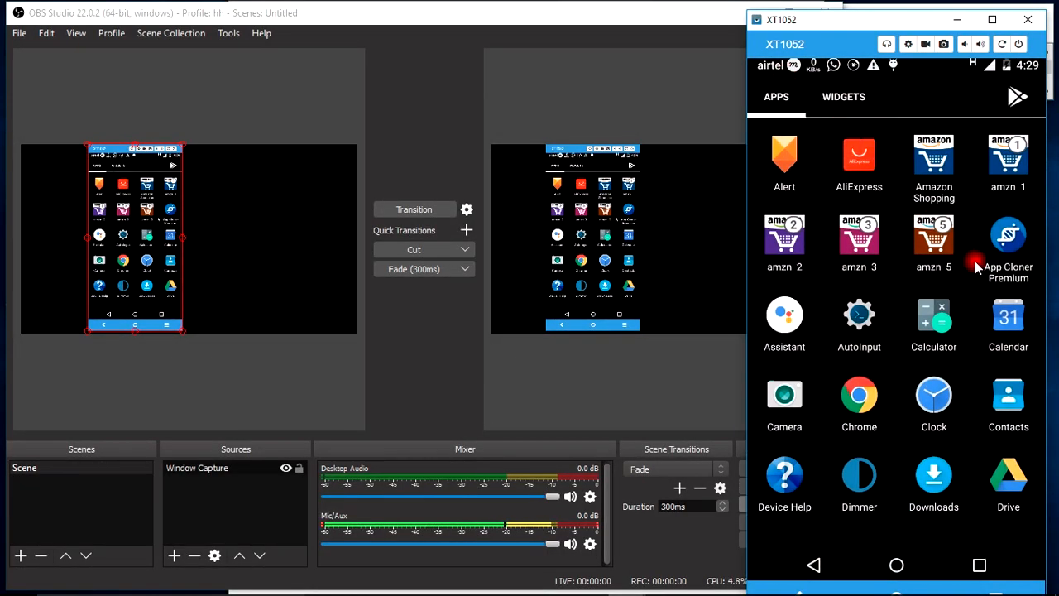
{"action": "scroll", "coordinate": [848, 267], "scroll_direction": "down", "scroll_amount": 5}
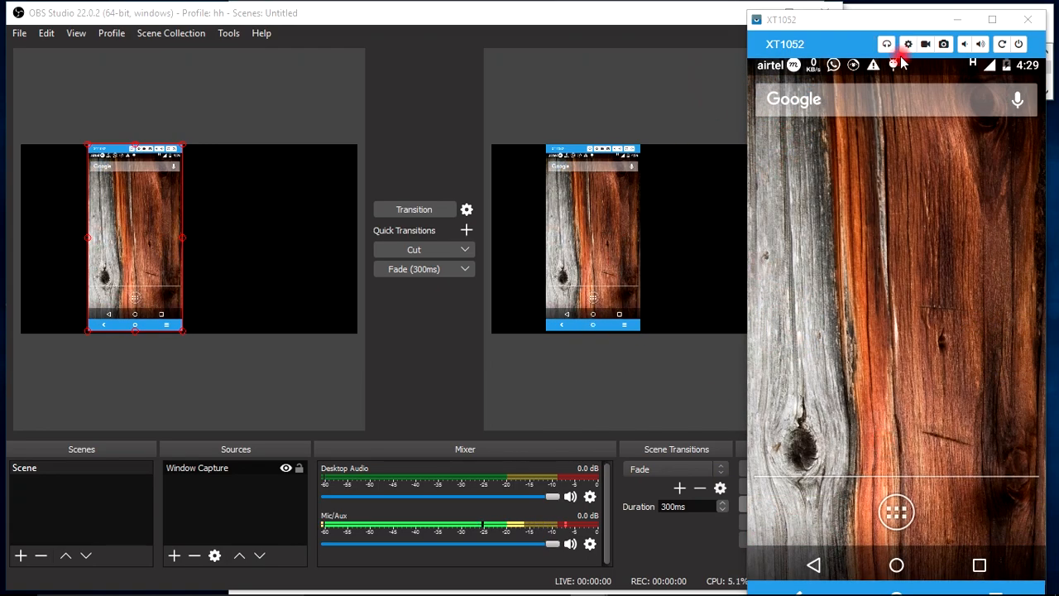
Close the XT1052 mirror and minimize the remaining windows, leaving only the HoBby hub.txt note open on the desktop.
{"action": "left_click", "coordinate": [1031, 25]}
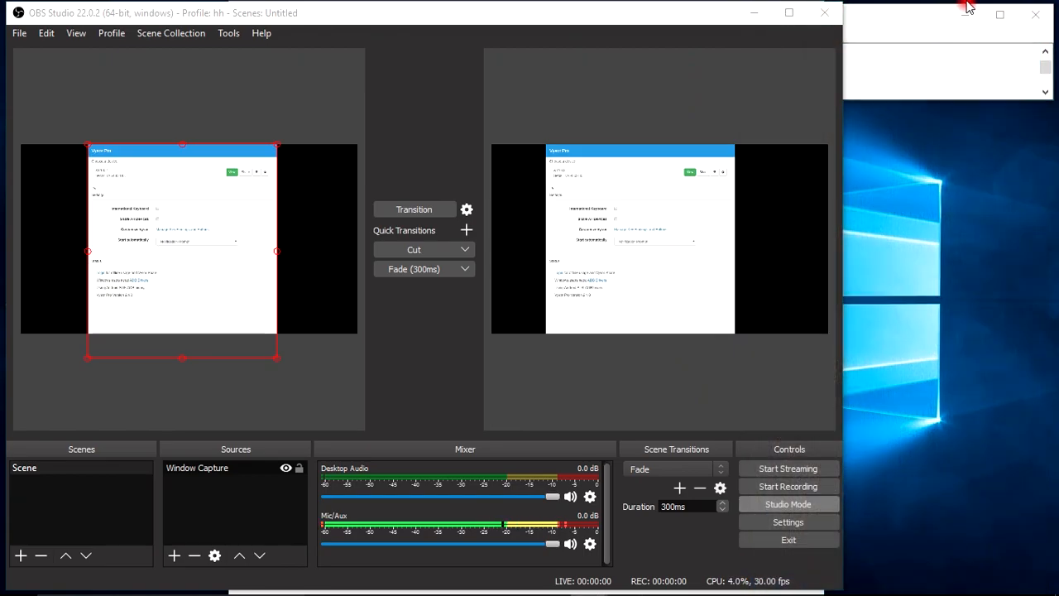
{"action": "left_click", "coordinate": [1036, 16]}
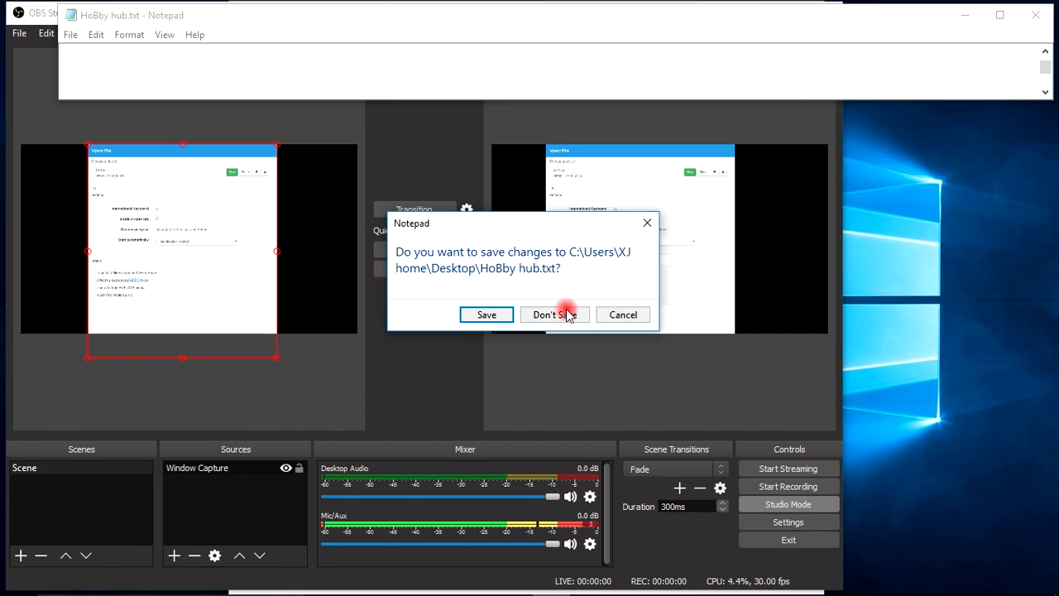
{"action": "left_click", "coordinate": [622, 314]}
{"action": "left_click", "coordinate": [953, 21]}
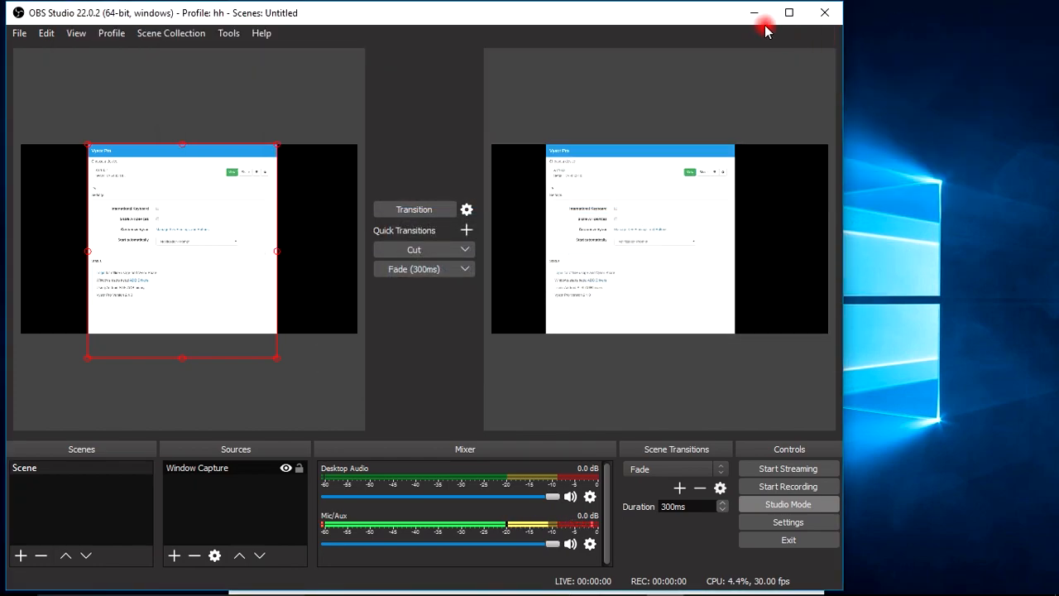
{"action": "left_click", "coordinate": [754, 17]}
{"action": "left_click", "coordinate": [737, 20]}
{"action": "left_click", "coordinate": [549, 579]}
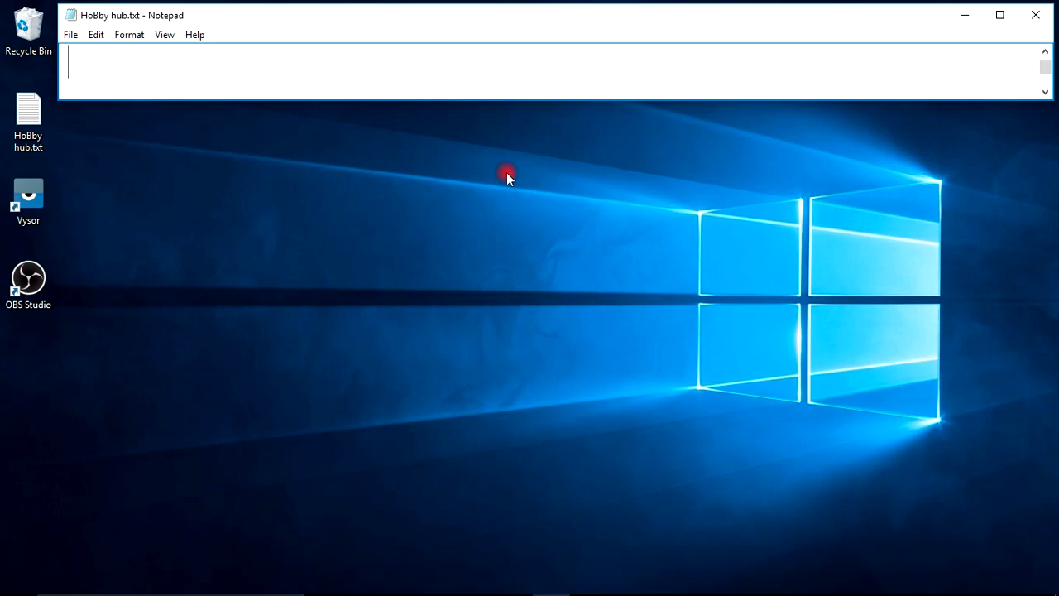
Write "Thank you for watching this video..." in the HoBby hub.txt note.
{"action": "type", "text": "Thank you f"}
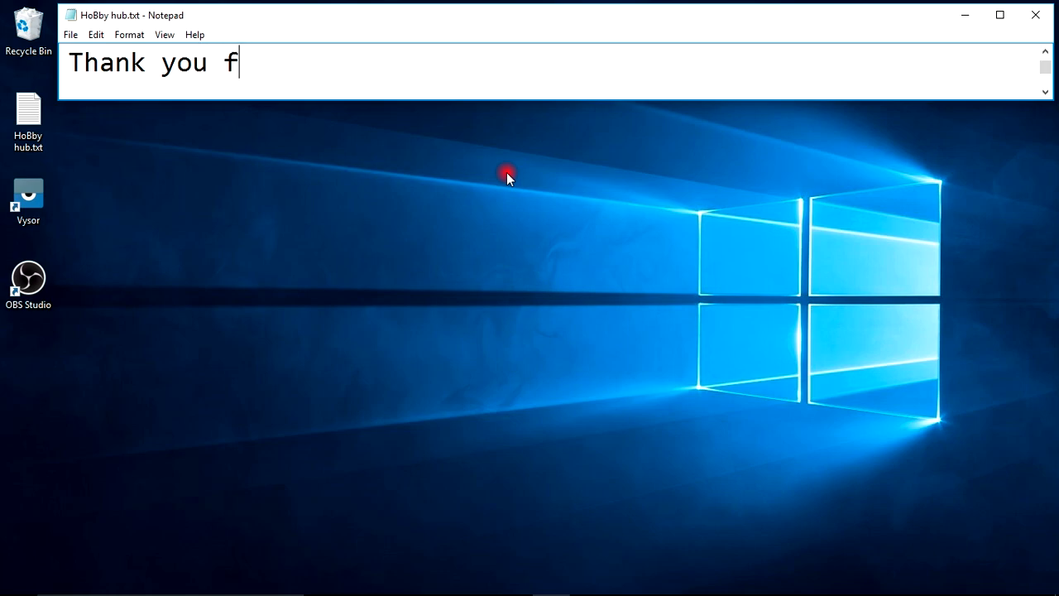
{"action": "type", "text": "or watching tis"}
{"action": "key", "text": "BackSpace"}
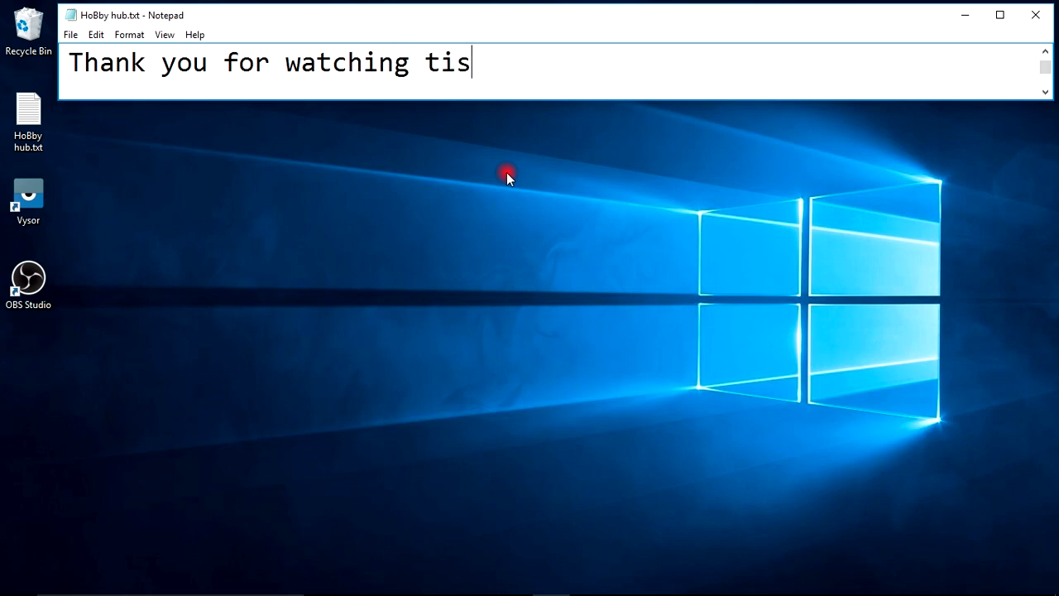
{"action": "key", "text": "BackSpace"}
{"action": "key", "text": "BackSpace"}
{"action": "type", "text": "his video"}
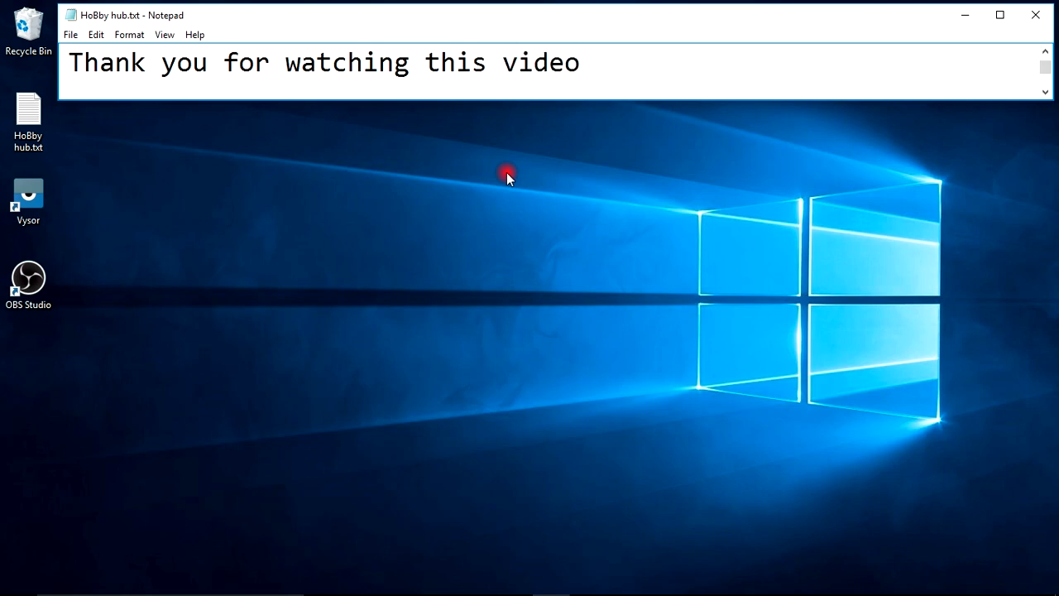
{"action": "type", "text": "..."}
Replace the note's text with "this video is dedicated to" followed by the viewer's hashtagged username.
{"action": "key", "text": "ctrl+a"}
{"action": "key", "text": "BackSpace"}
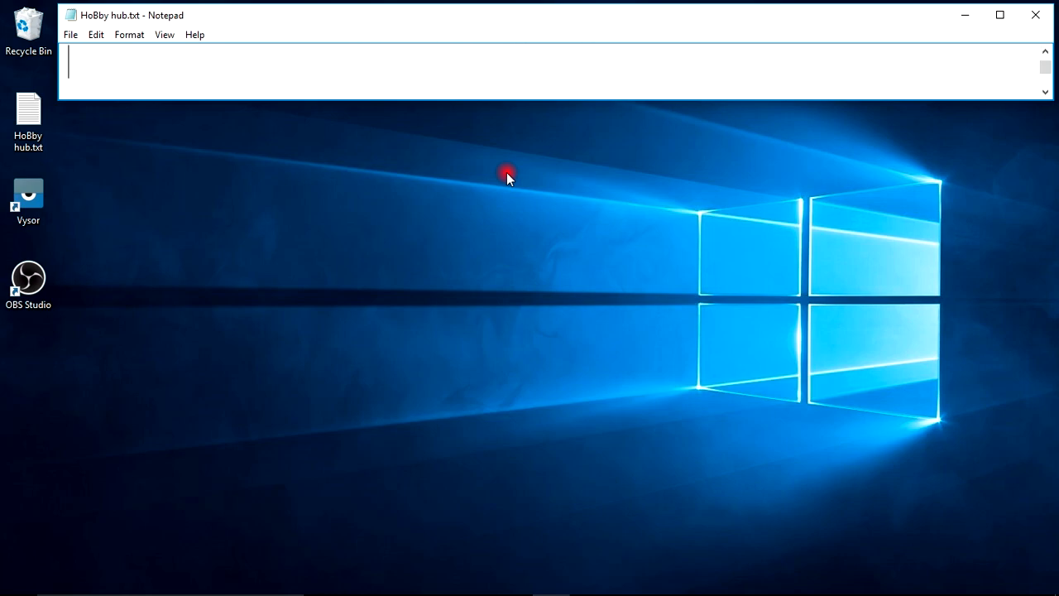
{"action": "type", "text": "this video"}
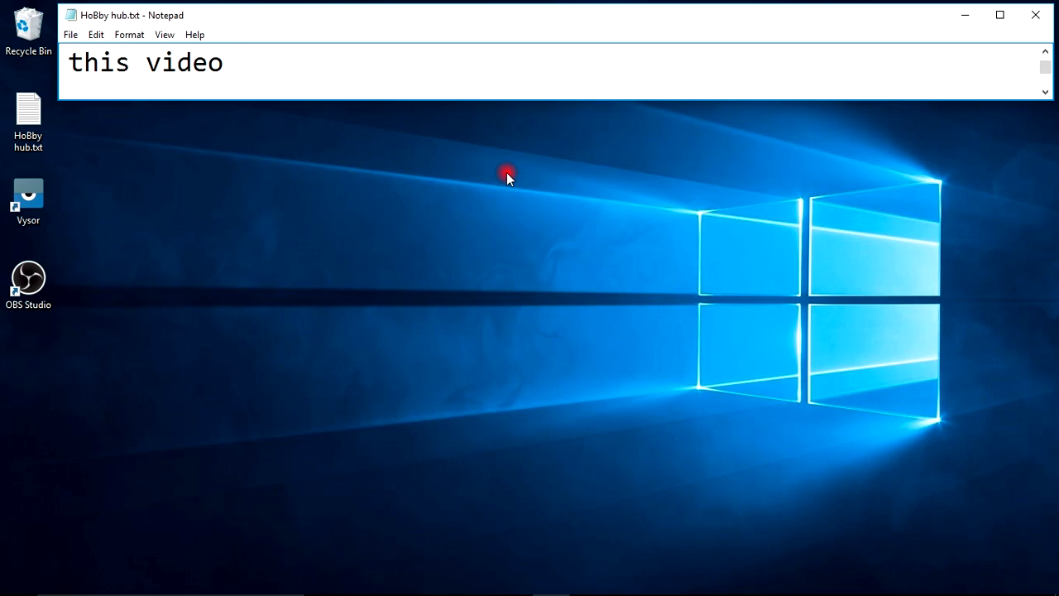
{"action": "type", "text": " is dedi"}
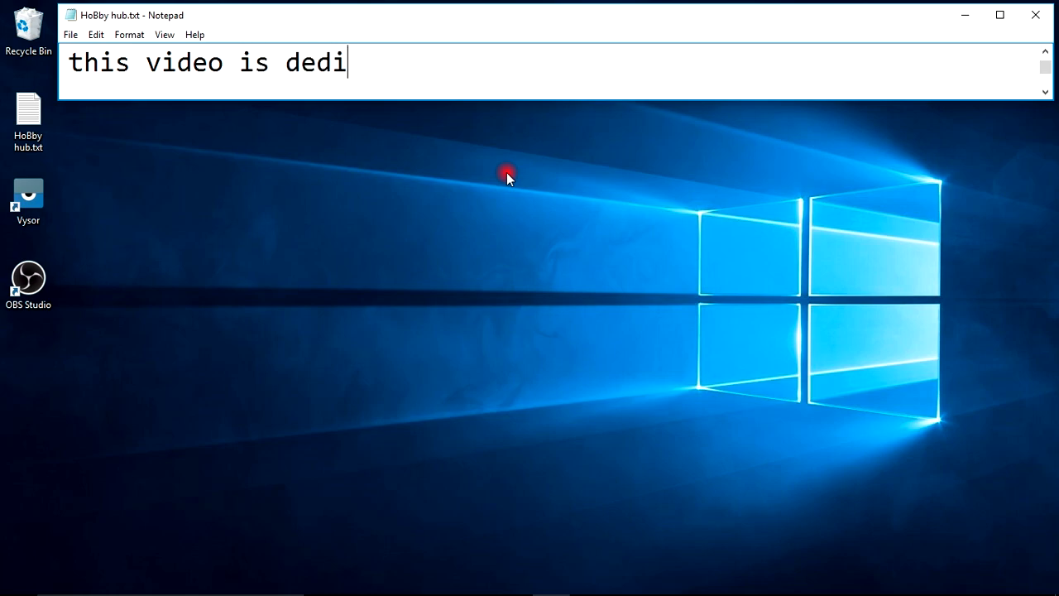
{"action": "type", "text": "cated "}
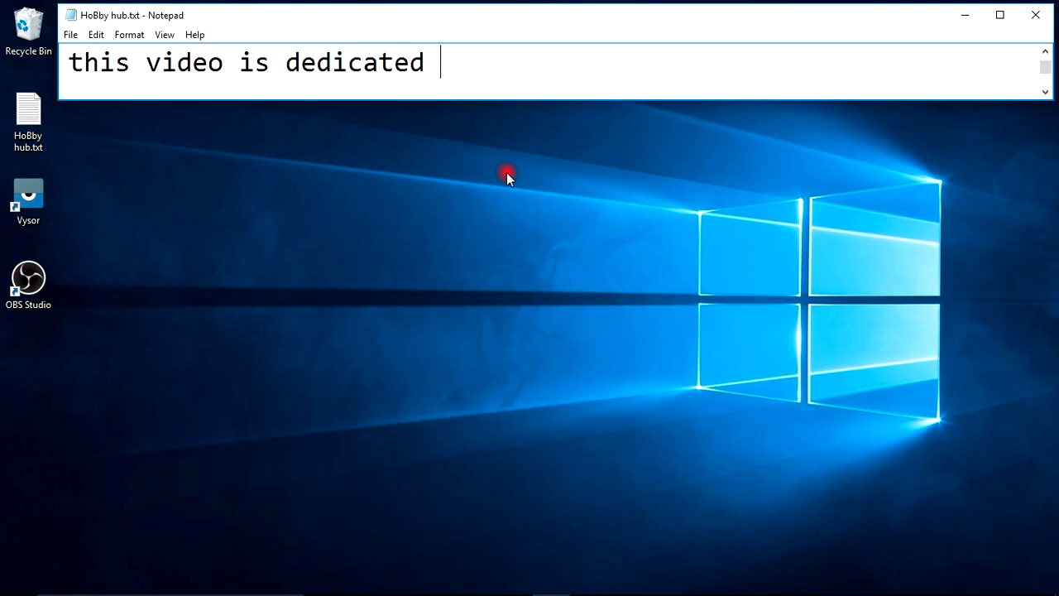
{"action": "type", "text": "to #"}
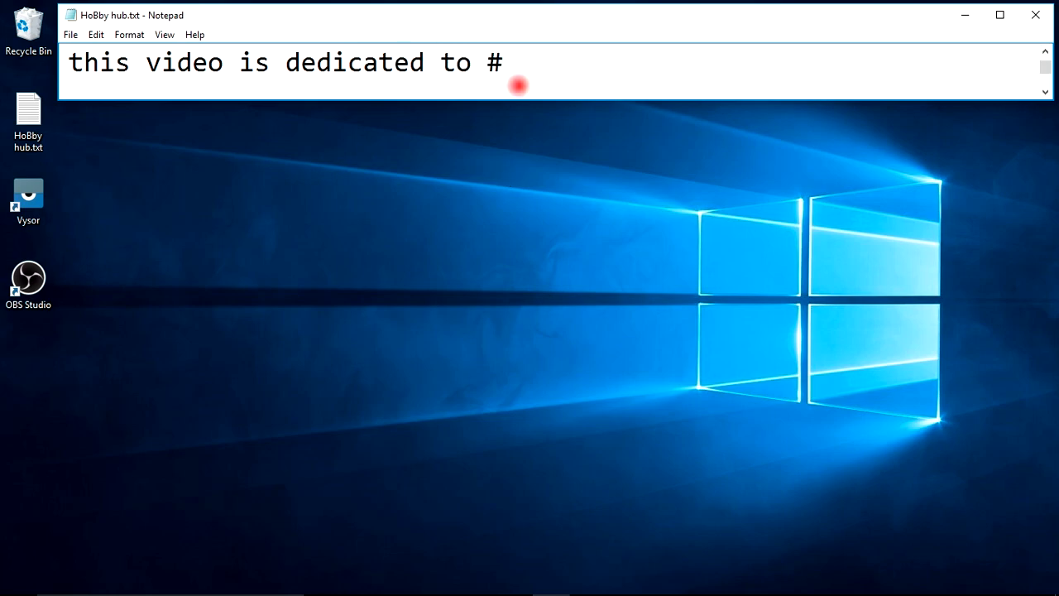
{"action": "type", "text": "MIRO"}
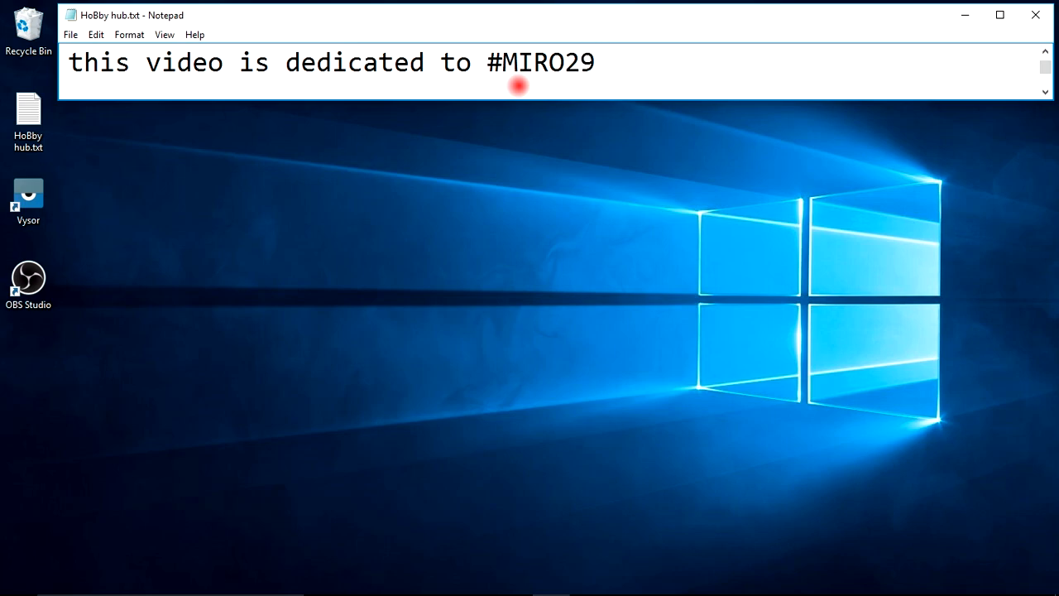
{"action": "type", "text": "29"}
Add the closing line "Thank you .... bye.." below the dedication in the note.
{"action": "key", "text": "Return"}
{"action": "type", "text": "Thank you"}
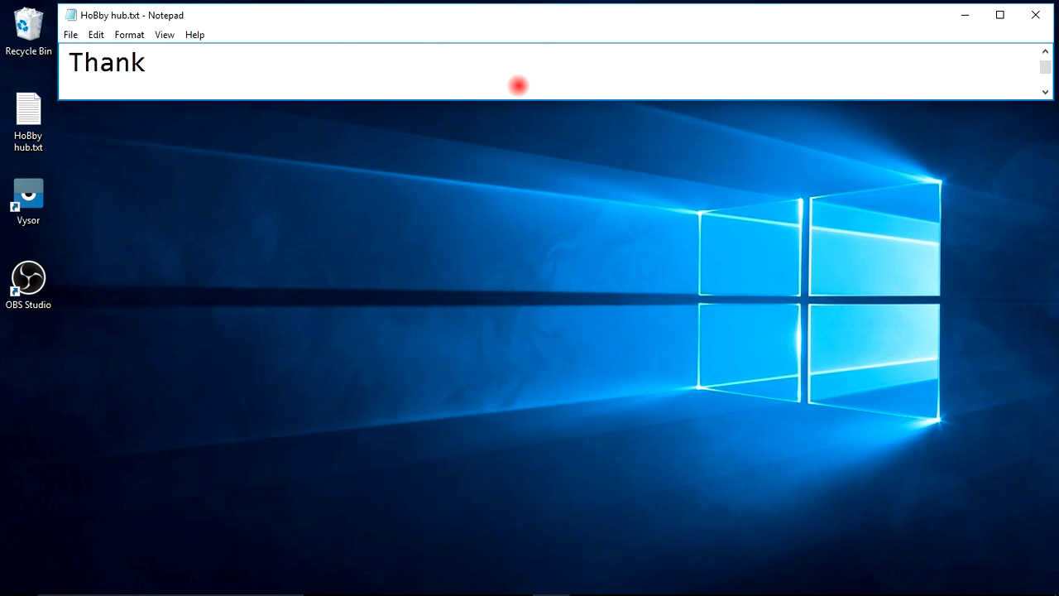
{"action": "type", "text": " .... bye.."}
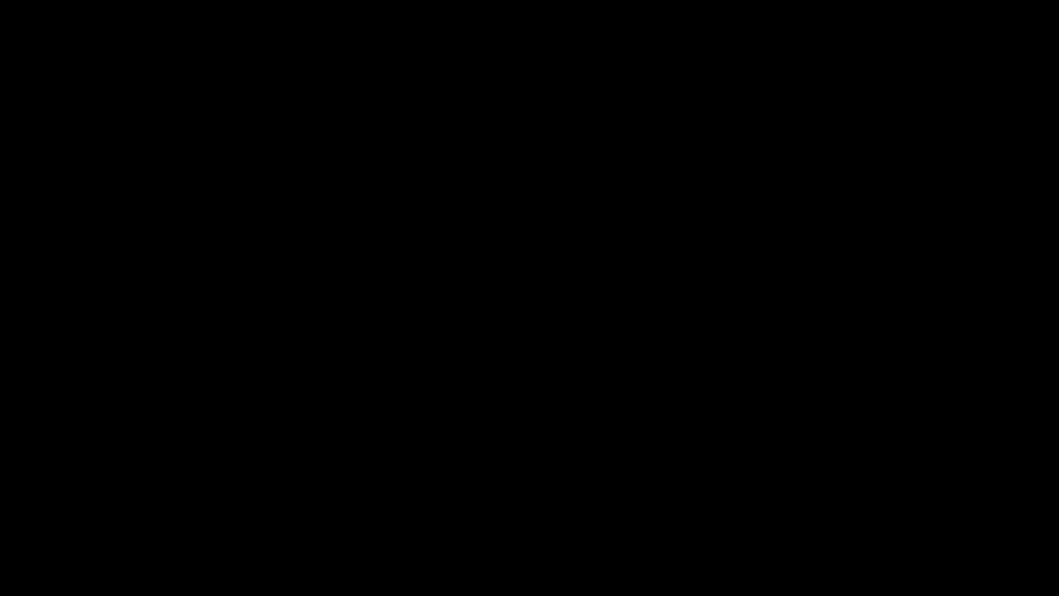